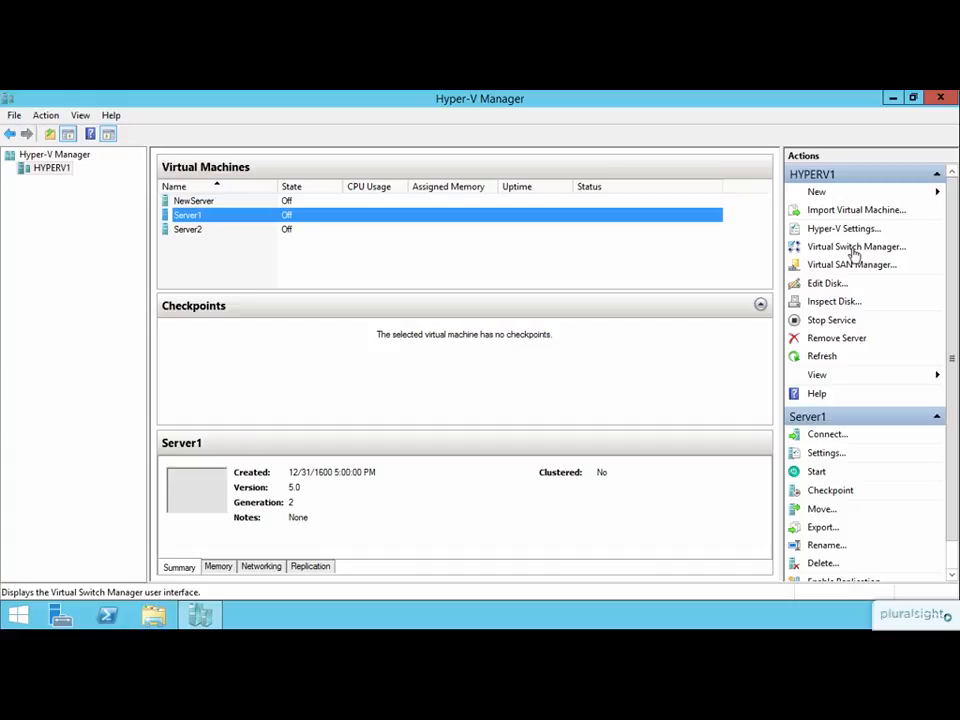
Review the network adapter settings of the Server1 virtual machine and close them without changes.
right_click(327, 222)
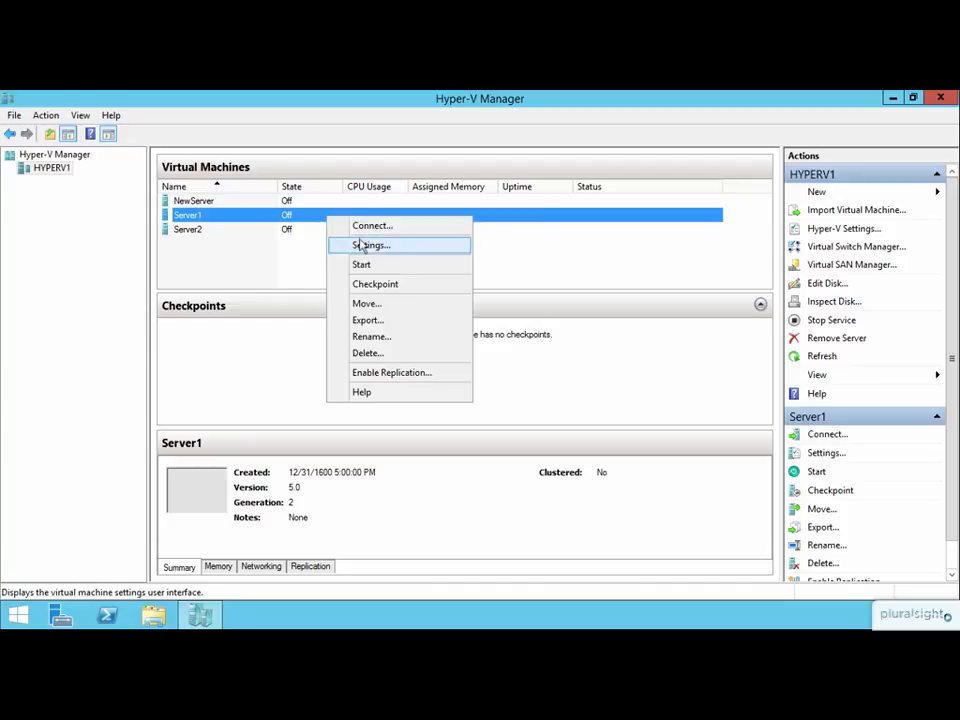
left_click(362, 247)
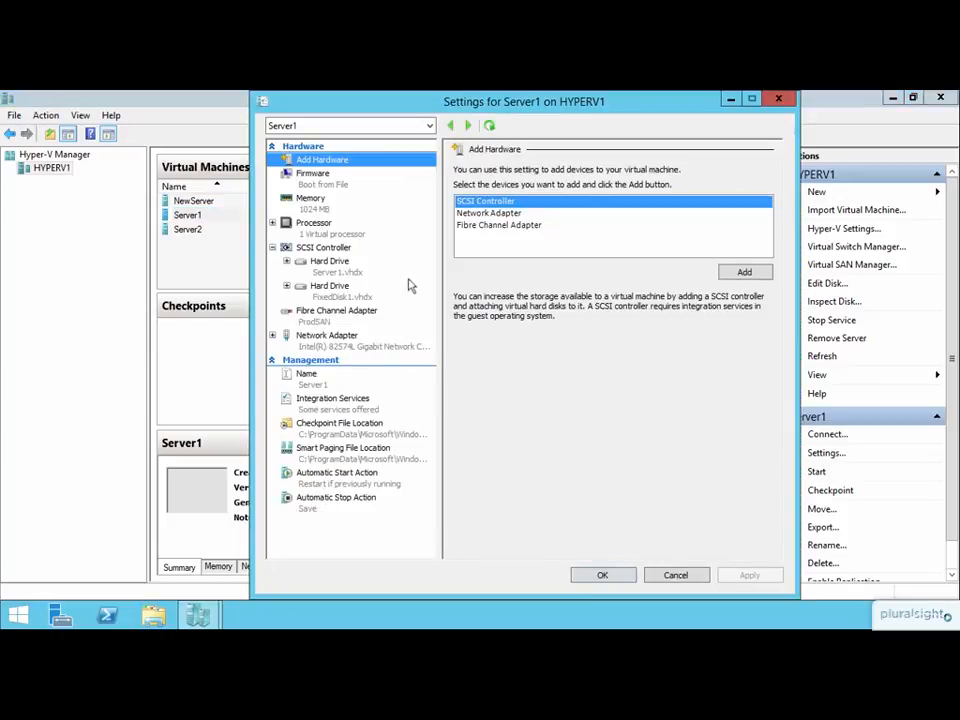
left_click(362, 340)
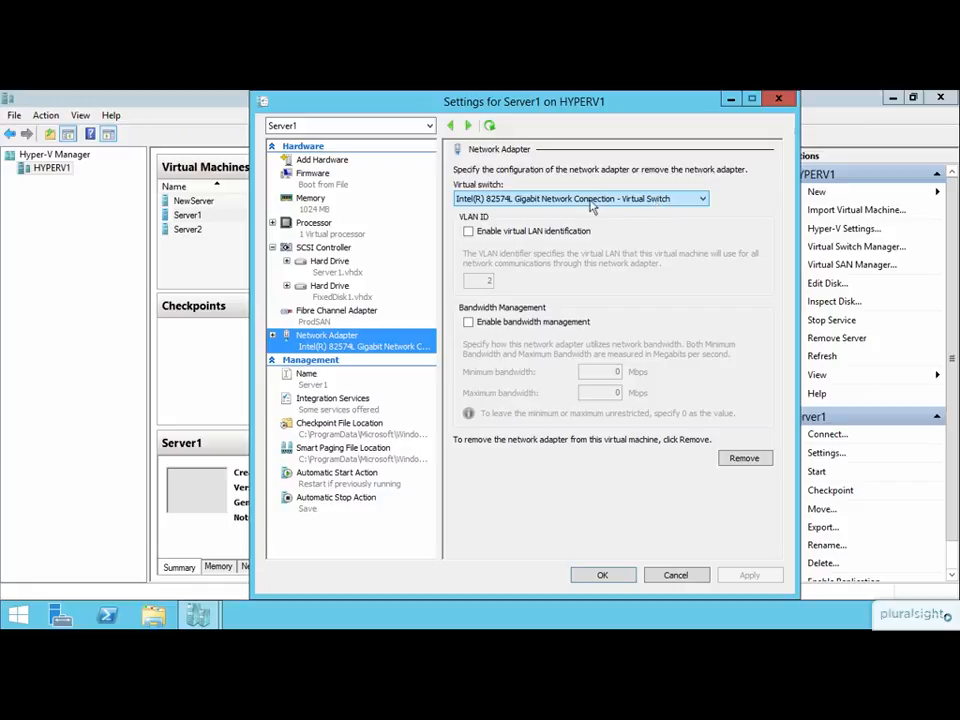
left_click(676, 575)
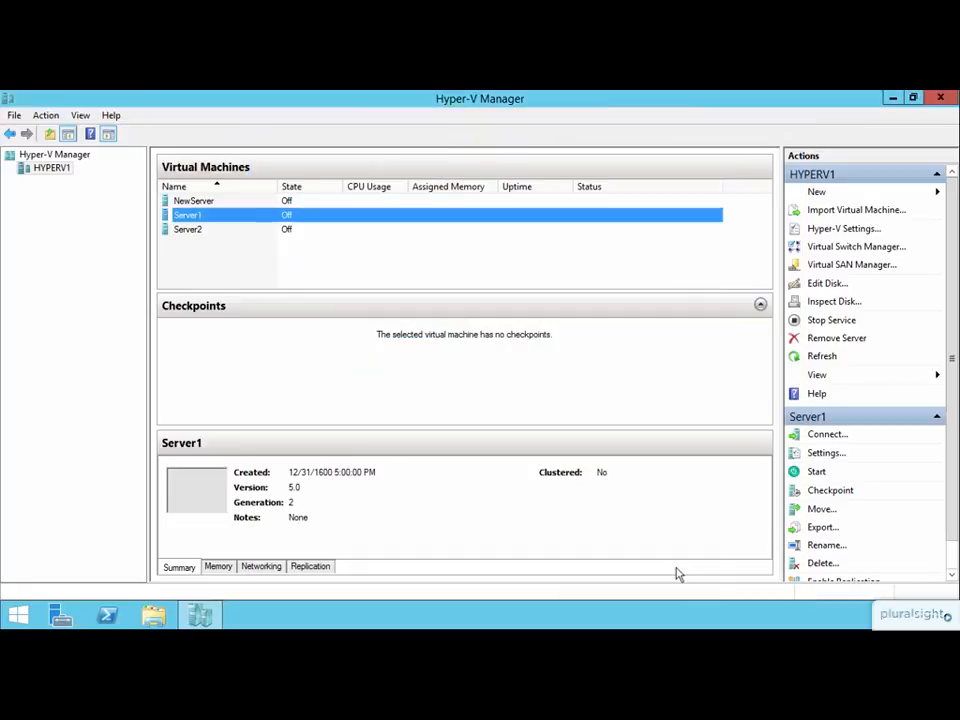
Create a new external virtual switch in Virtual Switch Manager and name it Network2.
left_click(820, 248)
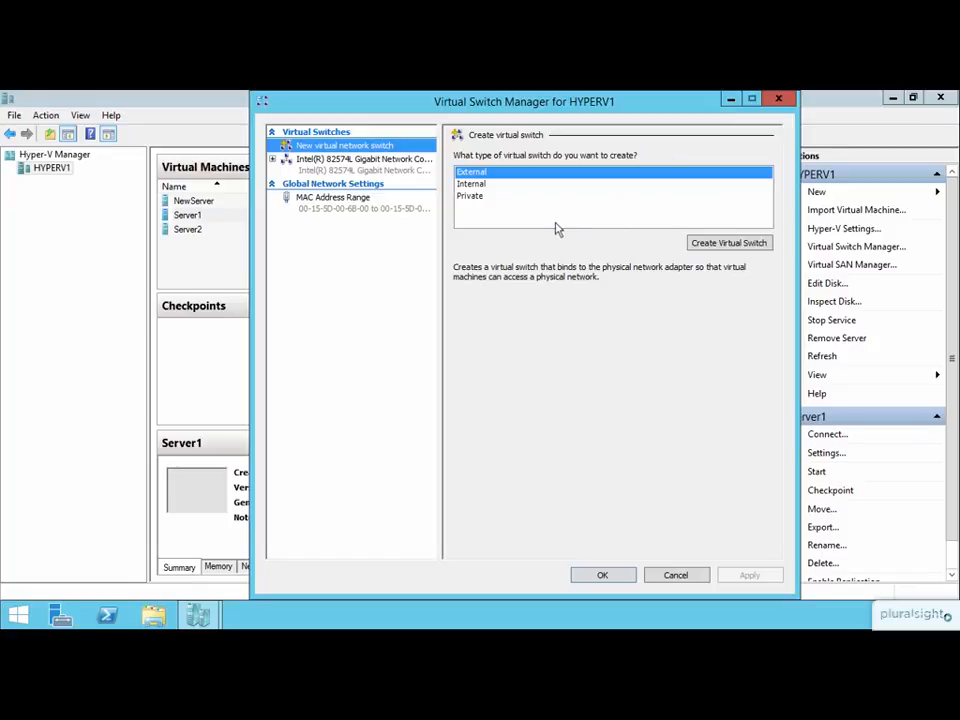
left_click(361, 168)
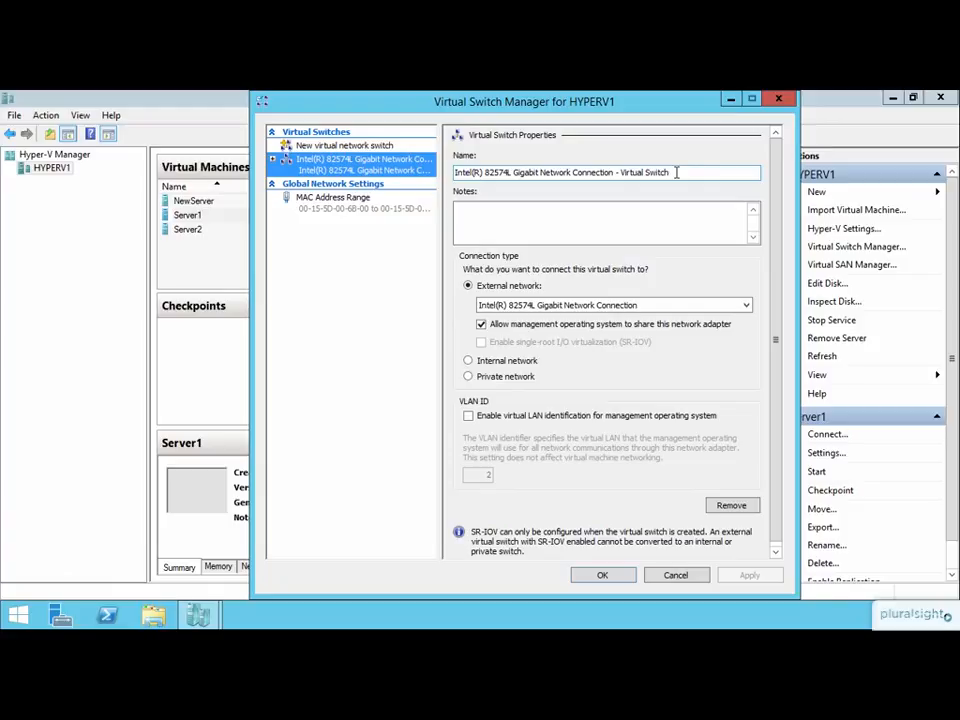
left_click(352, 148)
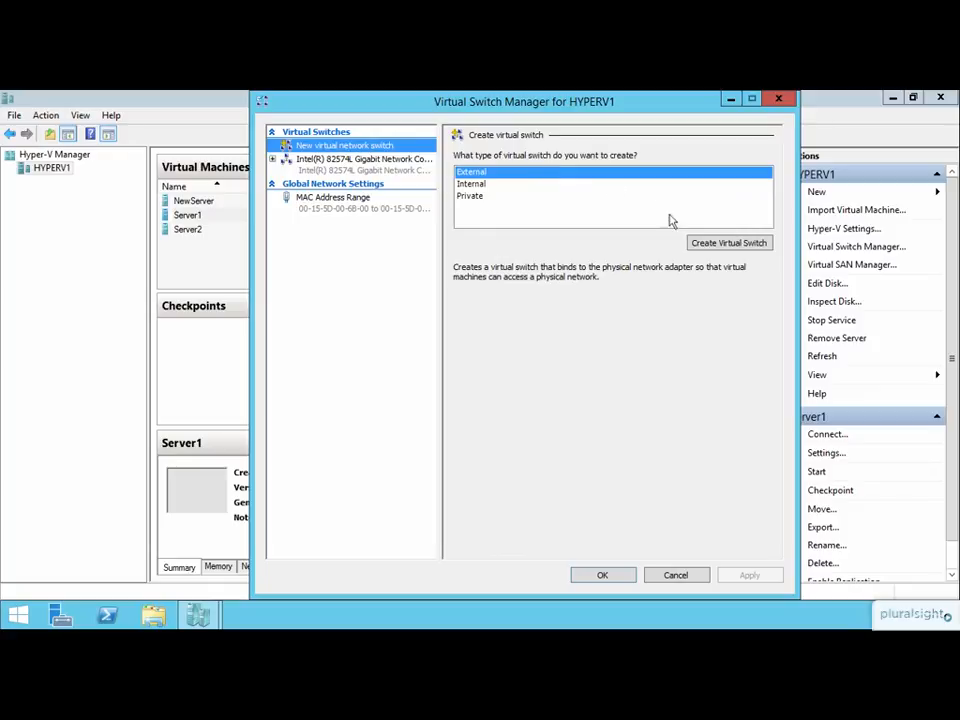
left_click(706, 245)
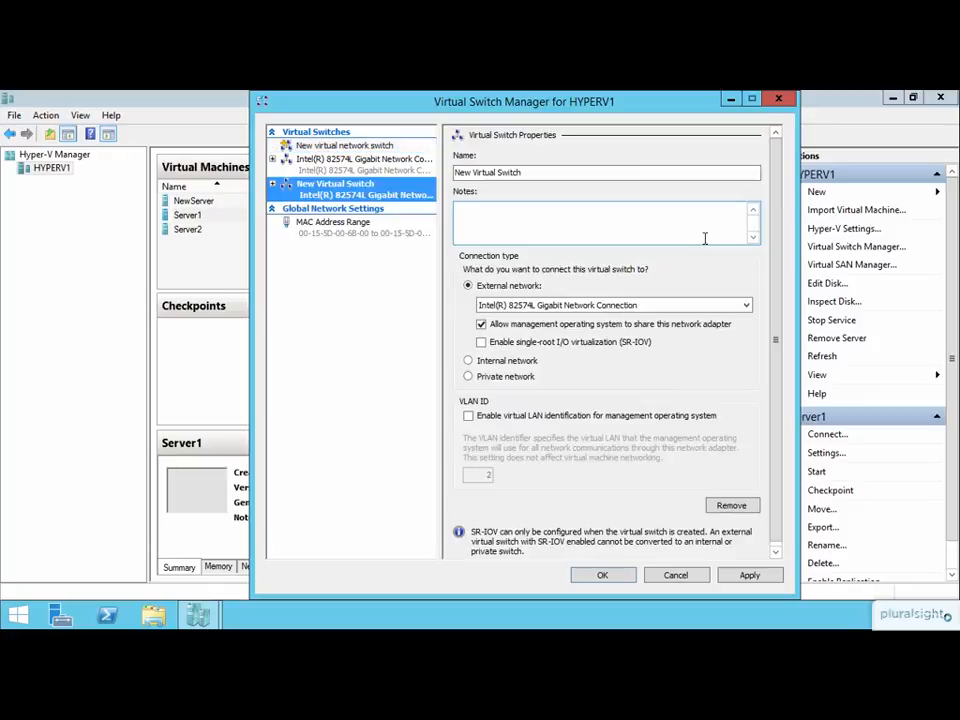
left_click(526, 172)
left_click_drag(526, 172, 452, 173)
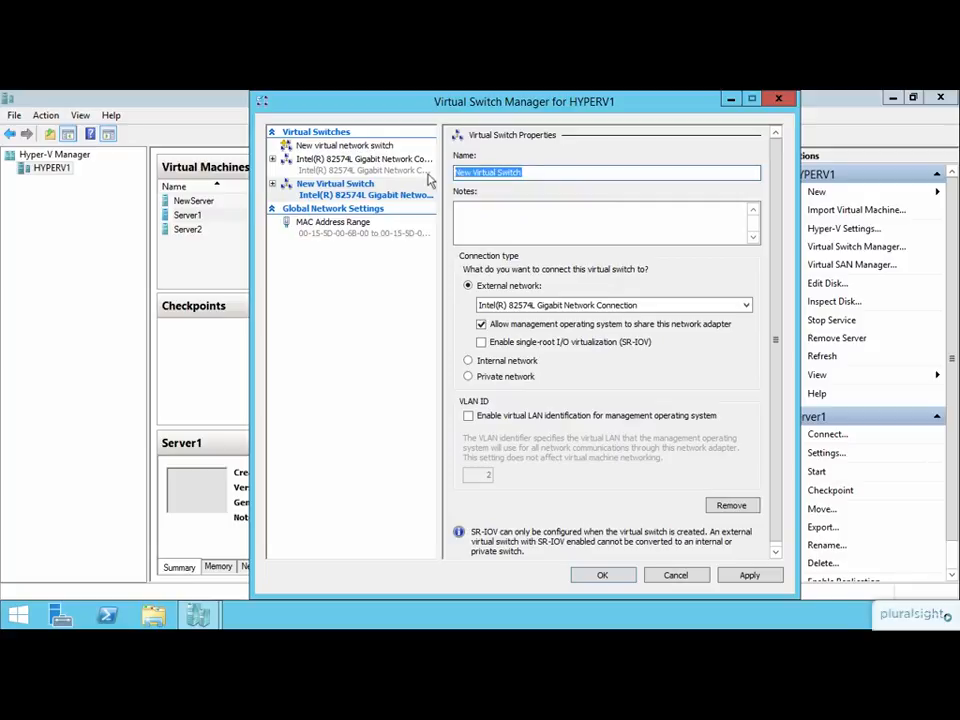
type("Network2")
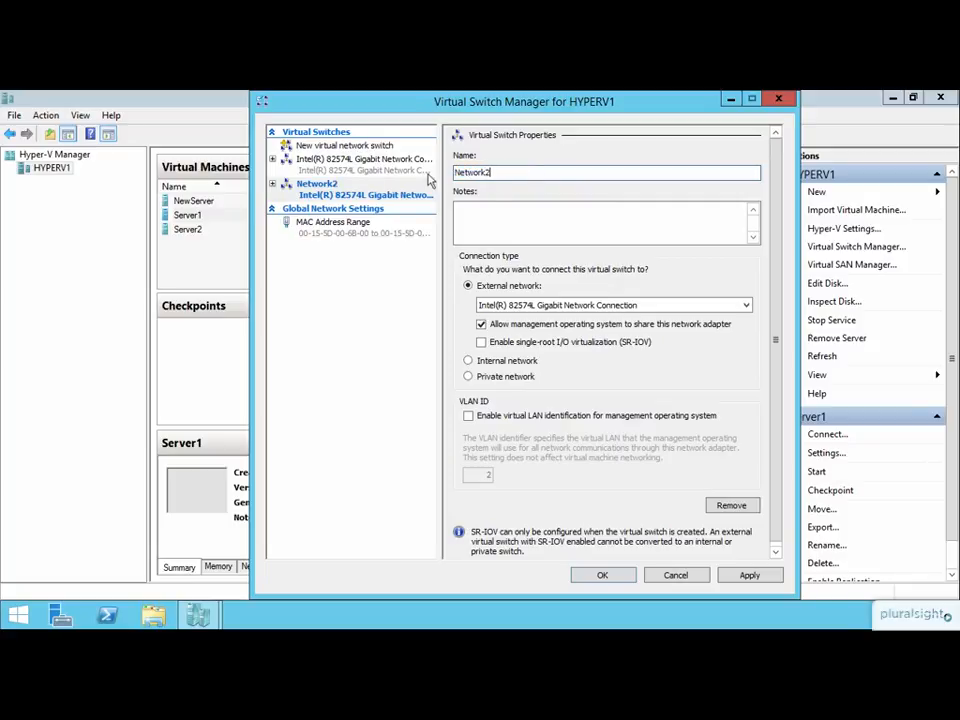
left_click(532, 216)
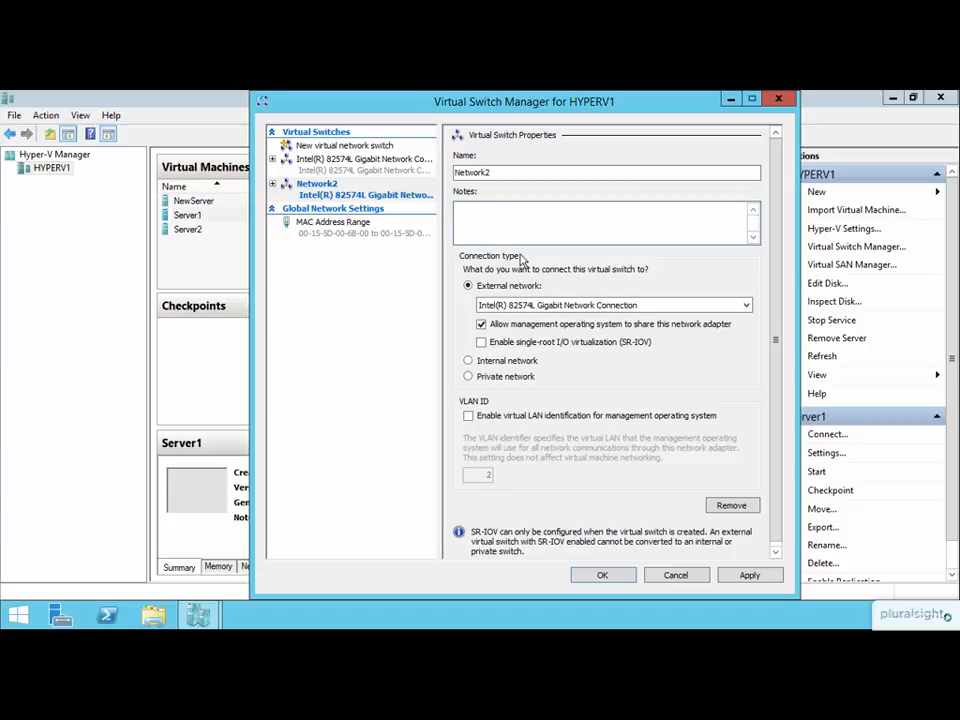
Bind the Network2 switch to the Intel(R) PRO/1000 MT Network Connection and enable single-root I/O virtualization (SR-IOV).
left_click(488, 306)
left_click(621, 305)
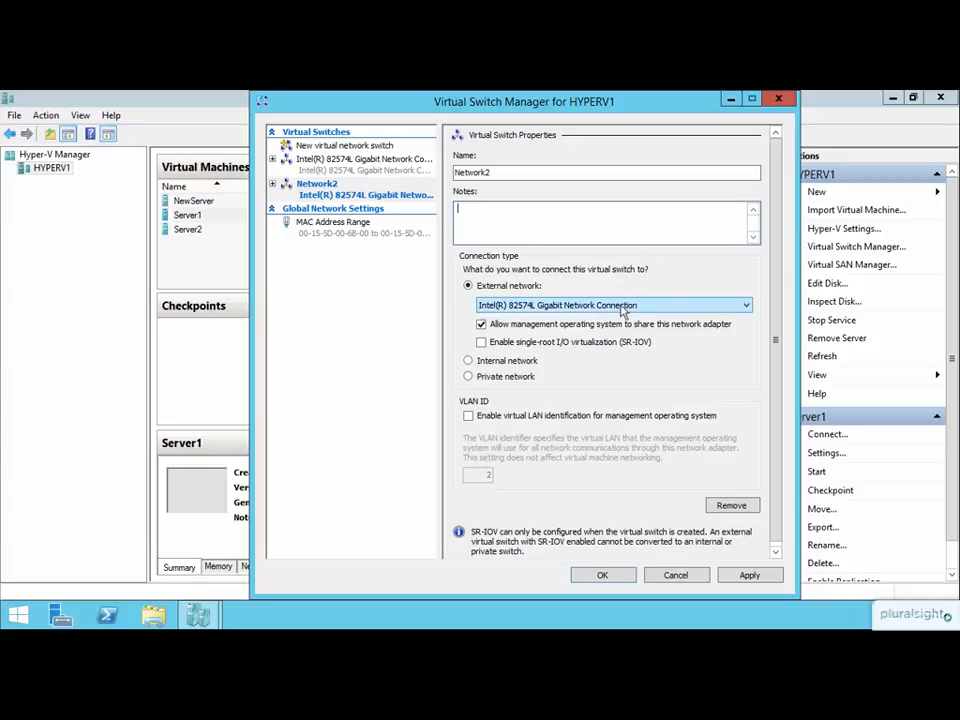
left_click(618, 308)
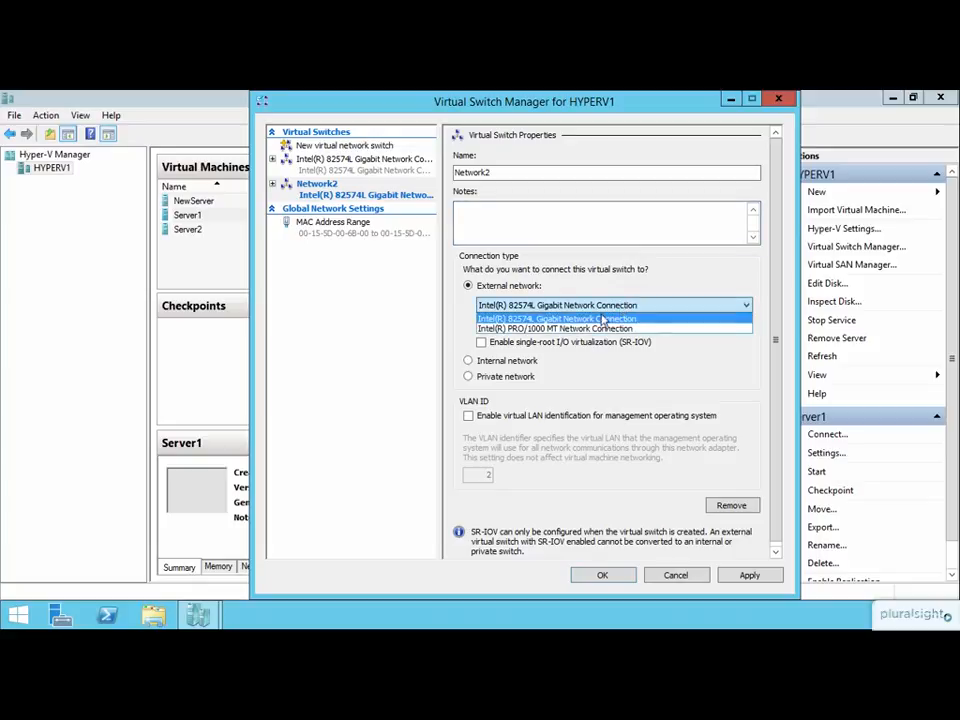
left_click(588, 328)
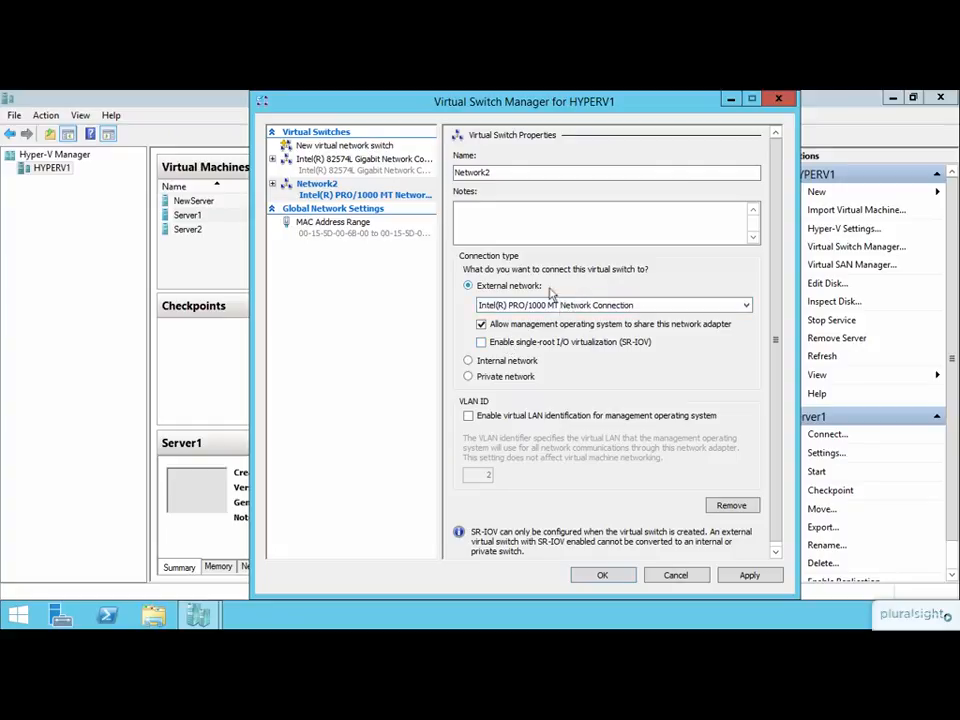
left_click(579, 347)
left_click(605, 306)
left_click(537, 420)
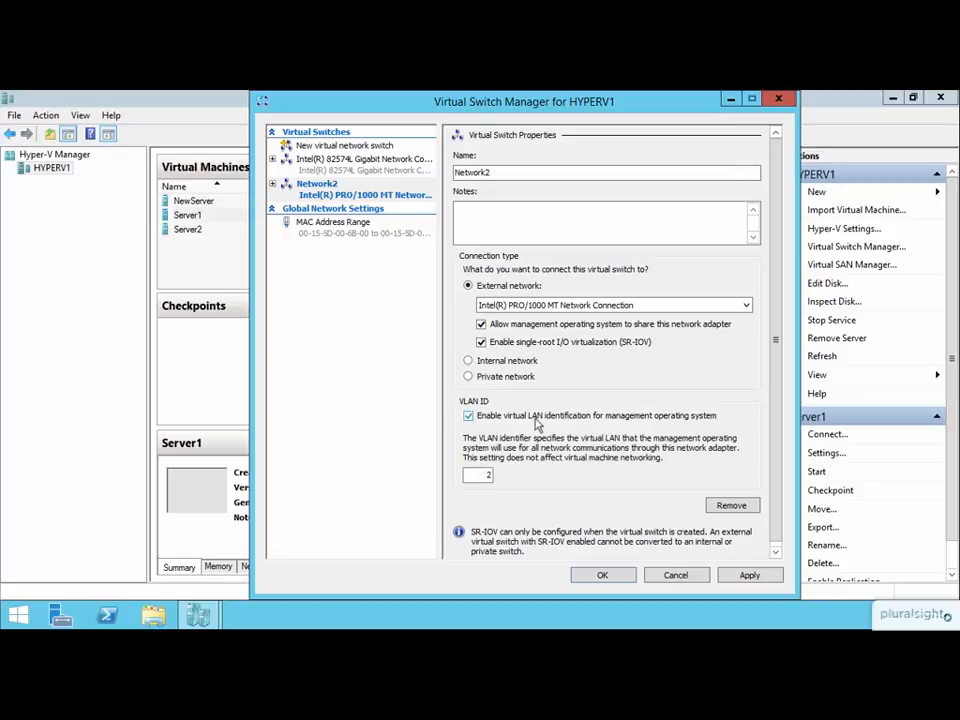
double_click(487, 476)
left_click(482, 418)
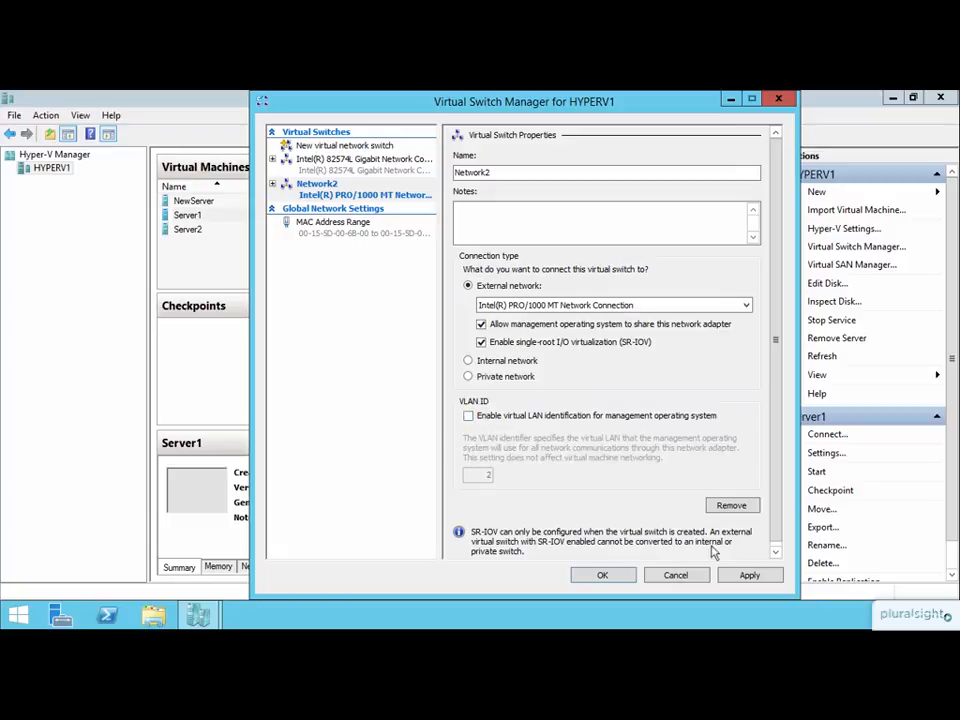
Apply the Network2 switch configuration, accept the possible network disruption, and close Virtual Switch Manager.
left_click(749, 575)
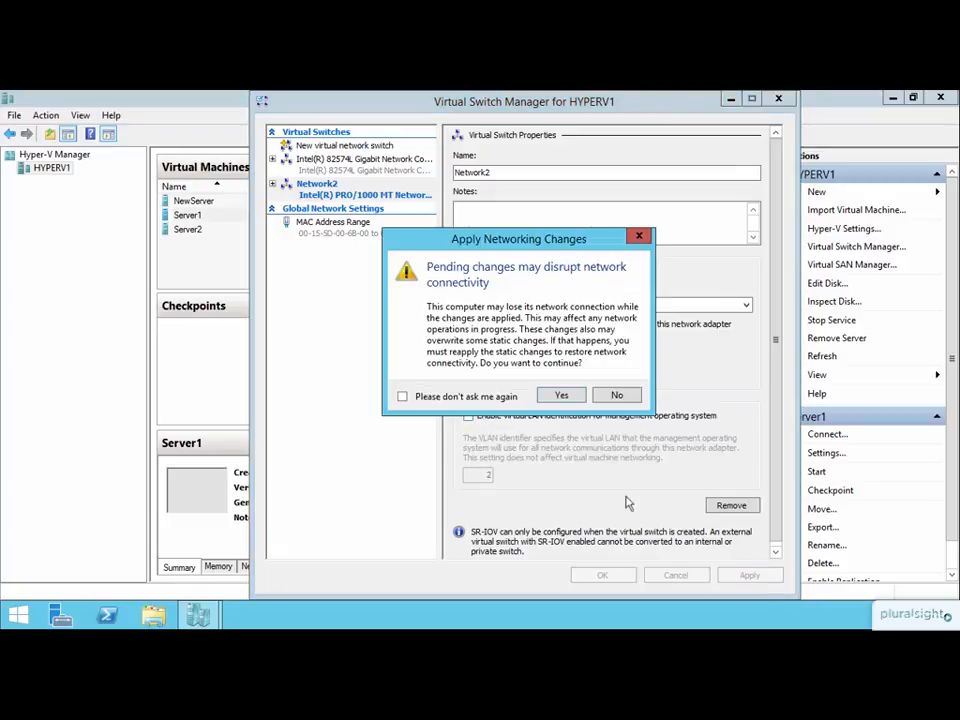
left_click(561, 395)
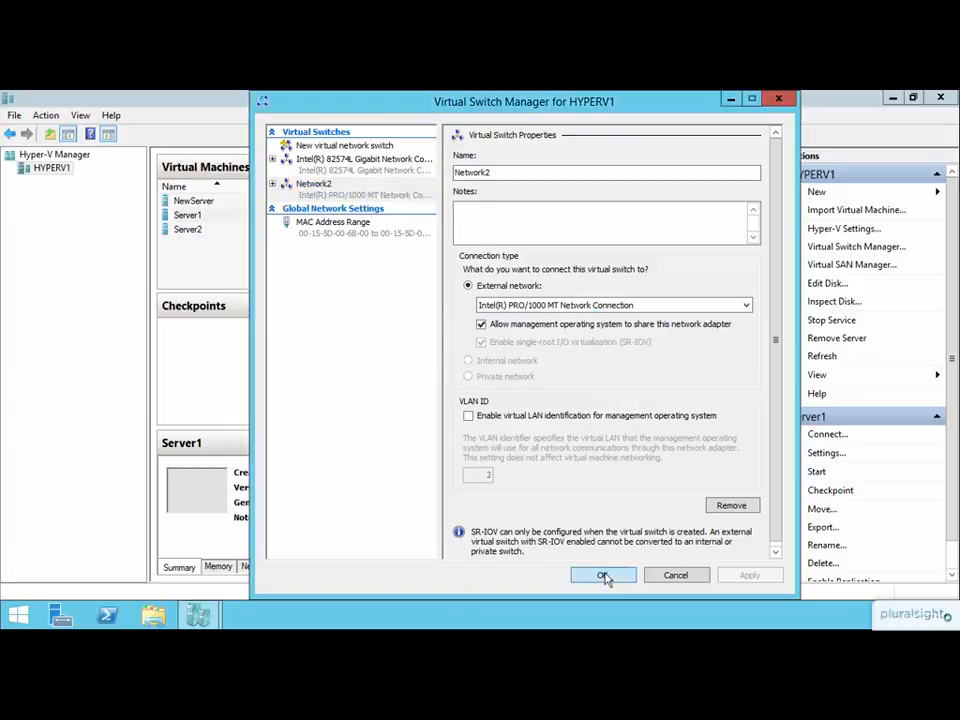
left_click(604, 577)
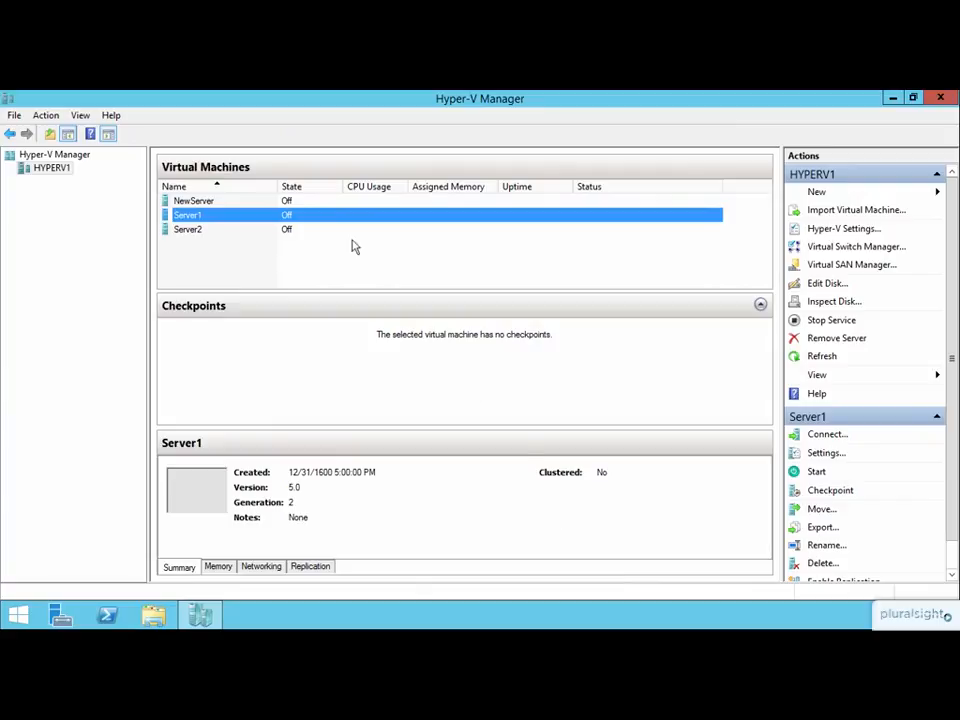
Connect Server1's network adapter to the Network2 virtual switch and save the virtual machine's settings.
right_click(305, 220)
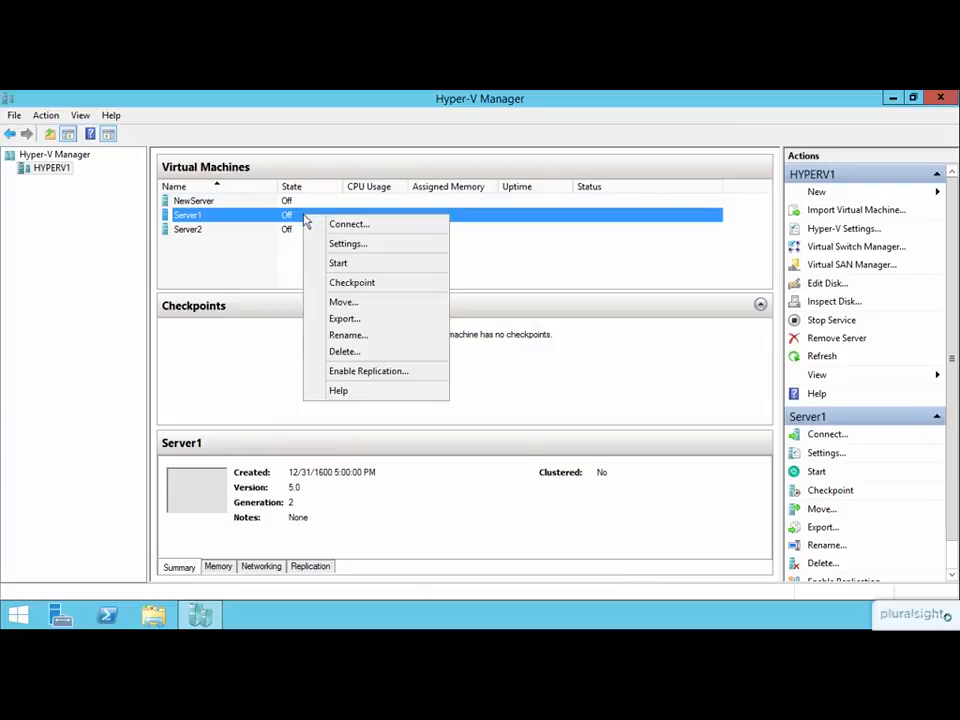
left_click(358, 244)
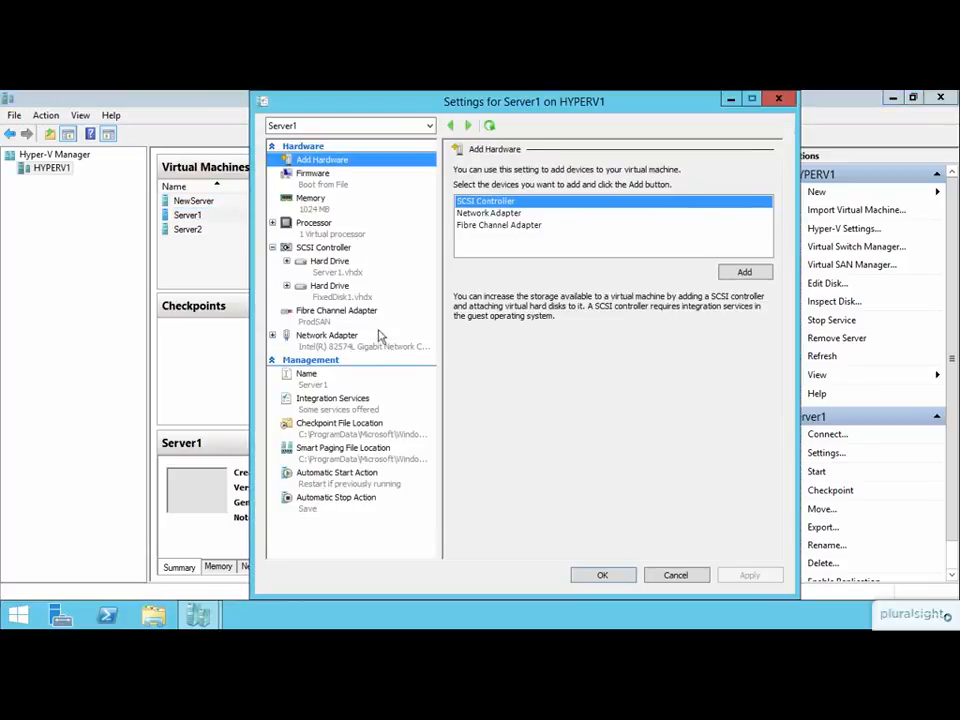
left_click(318, 337)
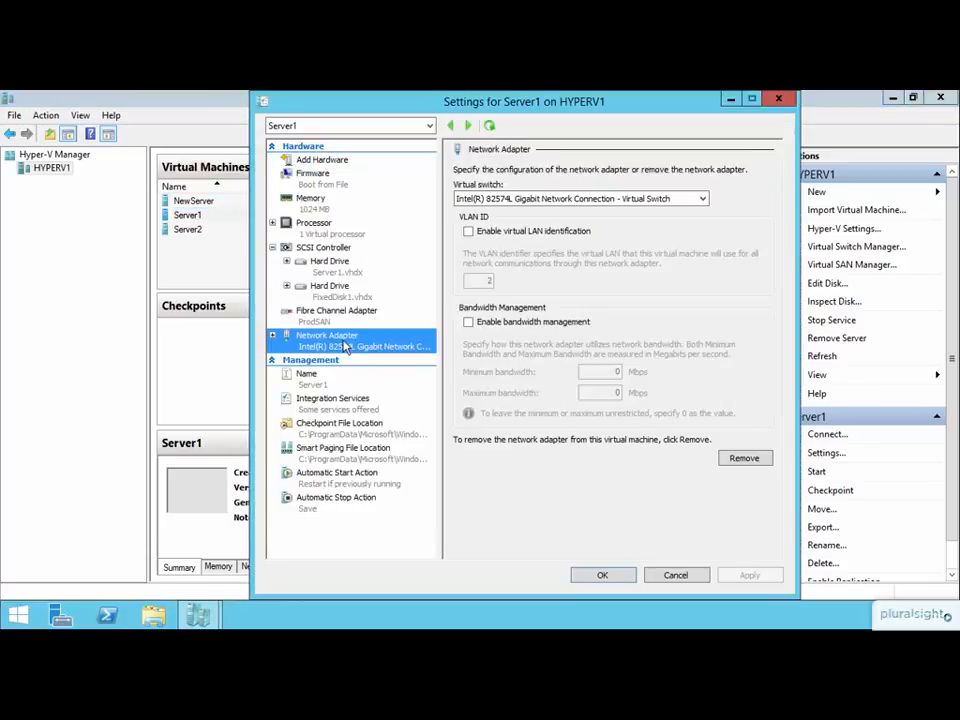
left_click(680, 199)
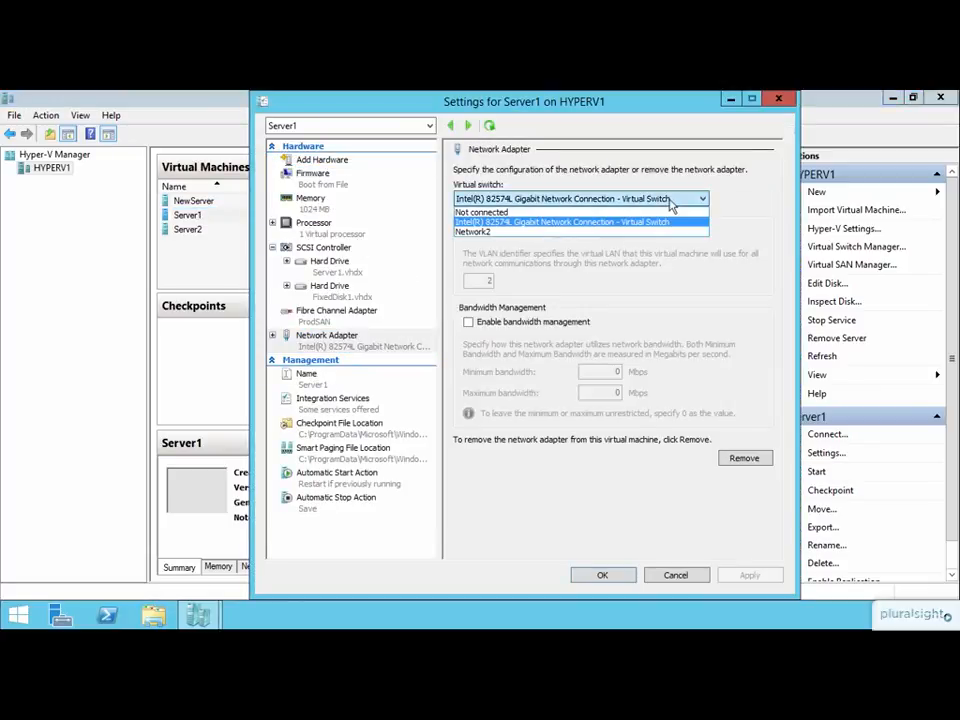
left_click(494, 231)
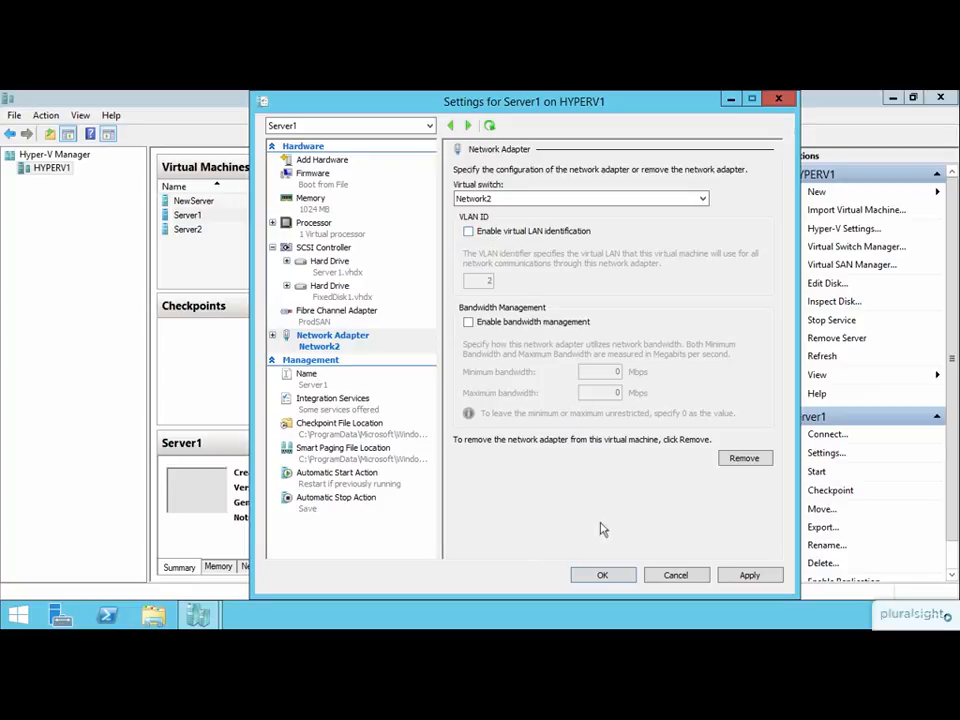
left_click(605, 574)
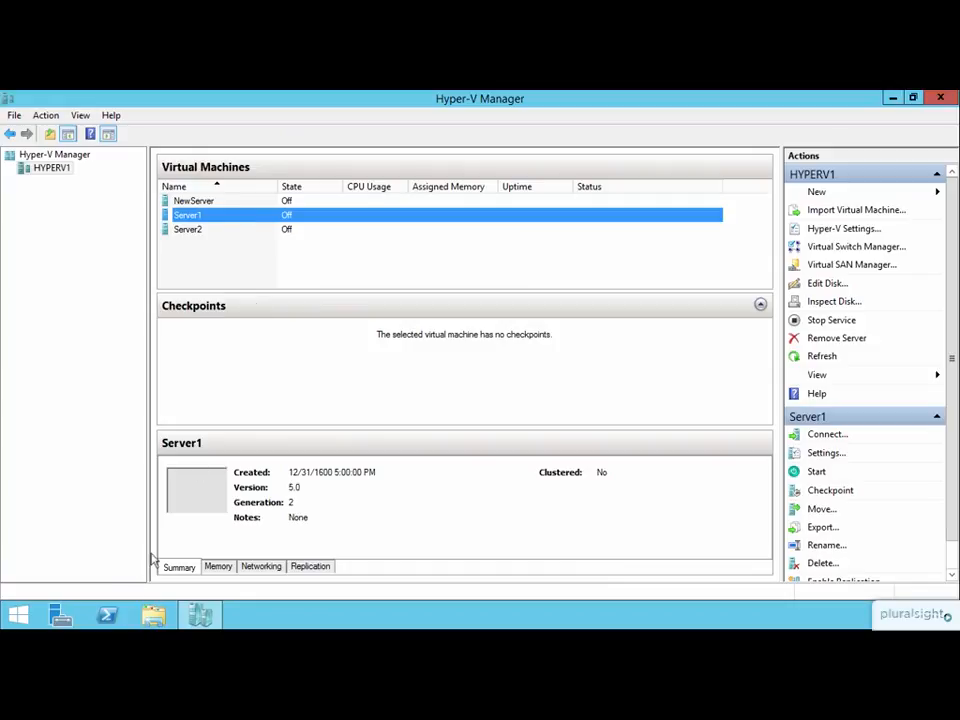
Launch Control Panel from PowerShell with the control command, open the host's adapter list, and select the vEthernet (Network2) connection.
left_click(110, 615)
type("control")
key("Return")
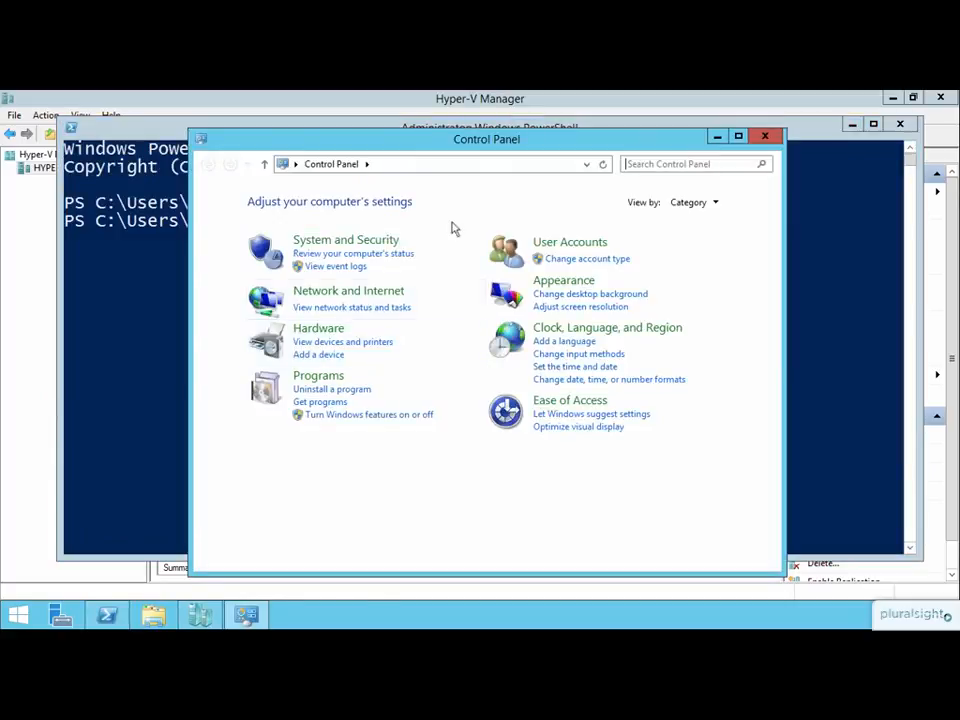
left_click(358, 292)
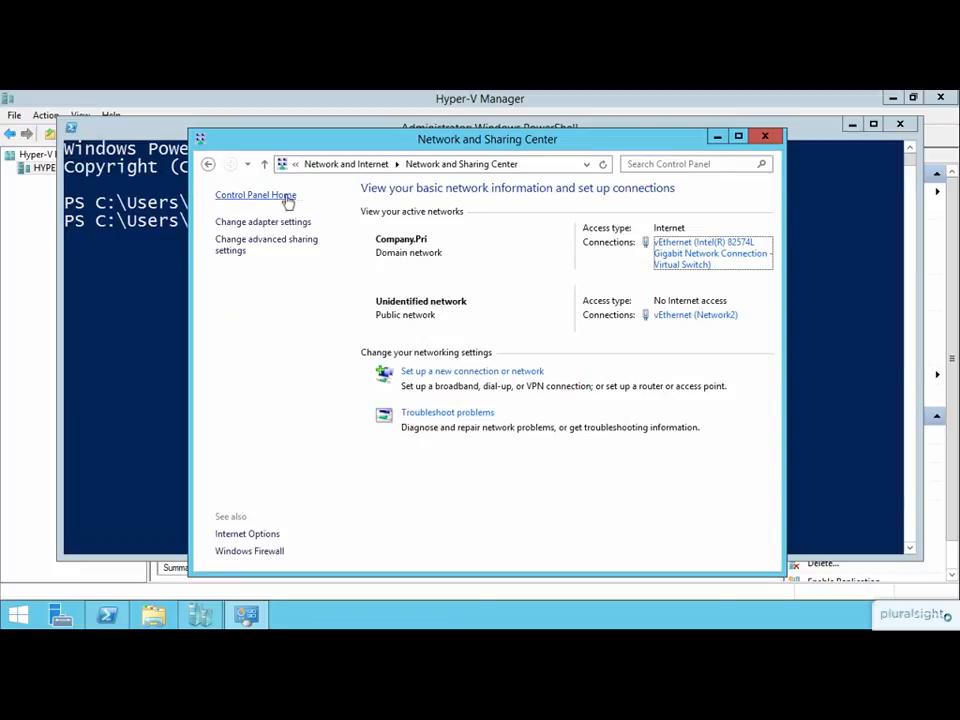
left_click(272, 223)
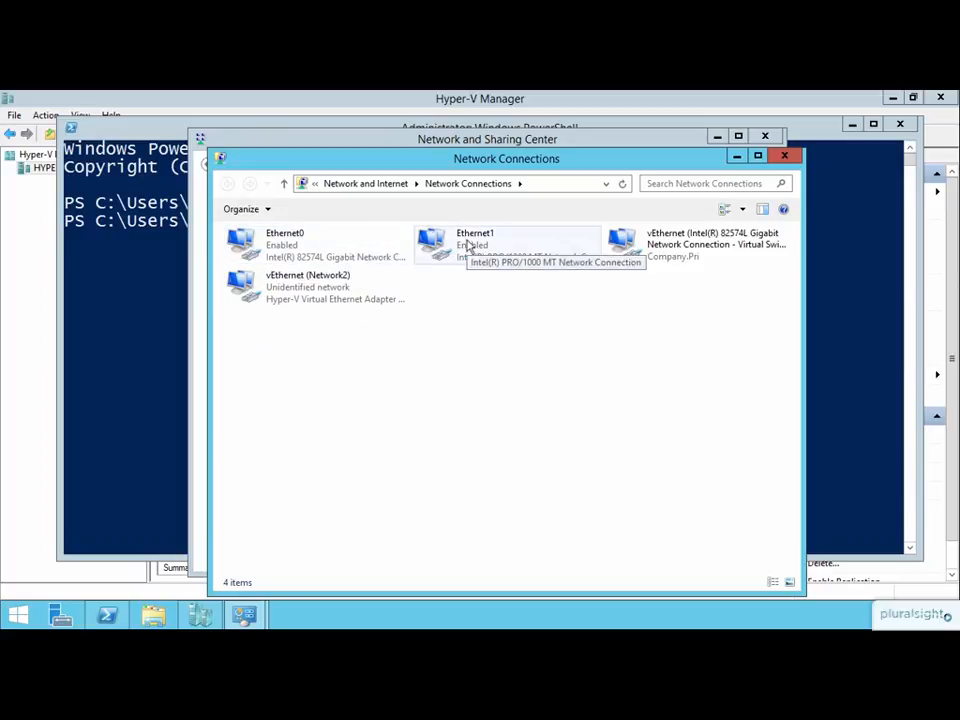
left_click(677, 252)
left_click(334, 296)
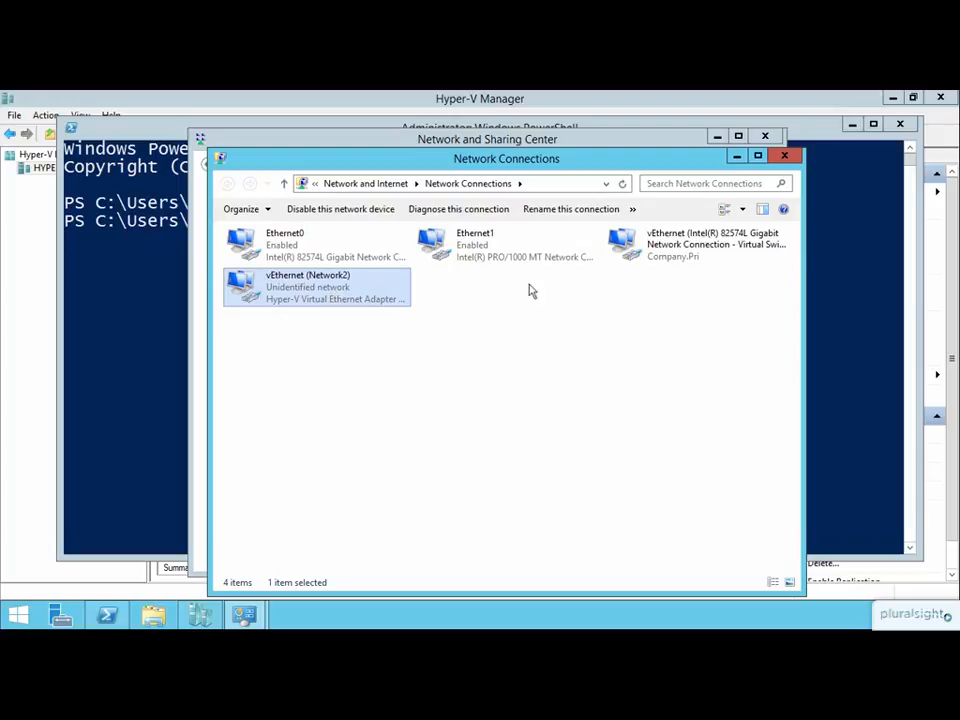
Examine the IPv4 properties of the vEthernet (Intel(R) 82574L Gigabit Network Connection - Virtual Switch) connection and close them without changes.
left_click(650, 258)
right_click(650, 258)
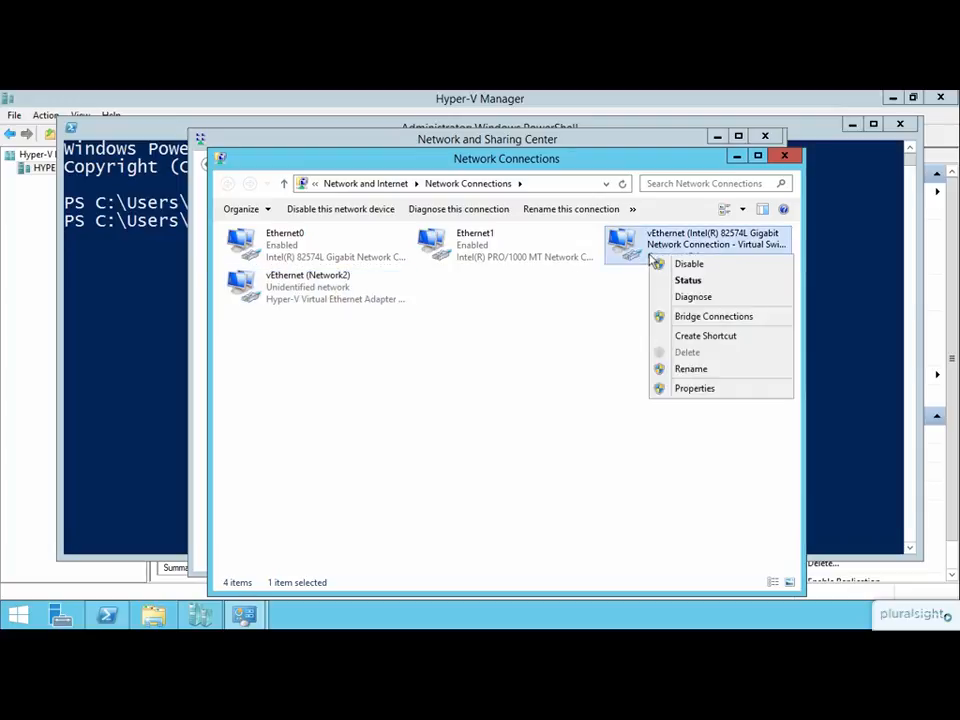
left_click(694, 389)
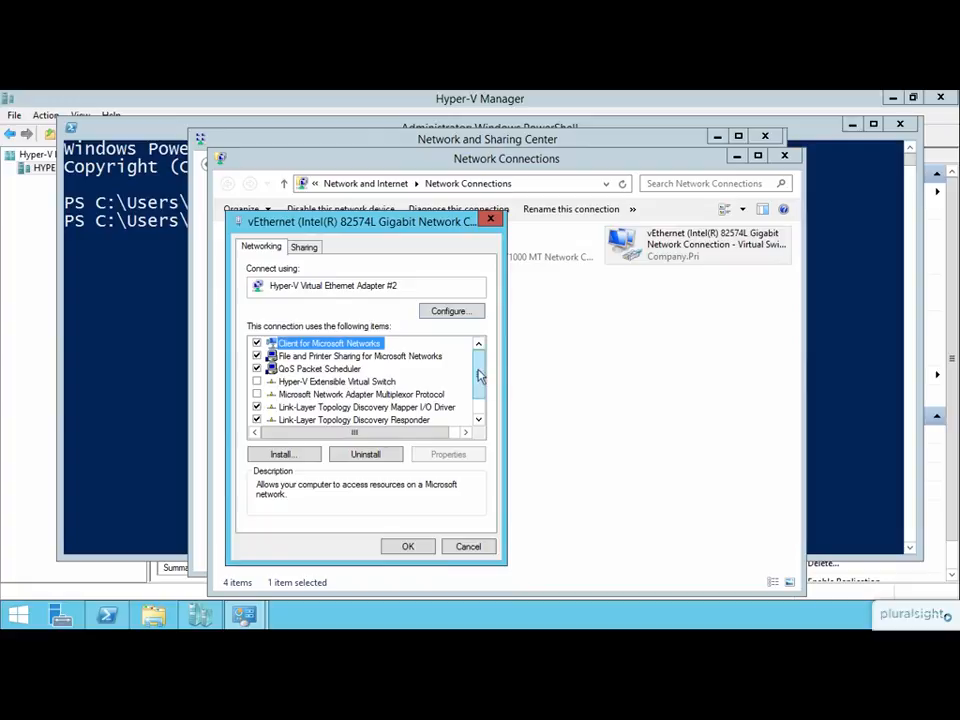
scroll(479, 375, "down", 1)
double_click(407, 420)
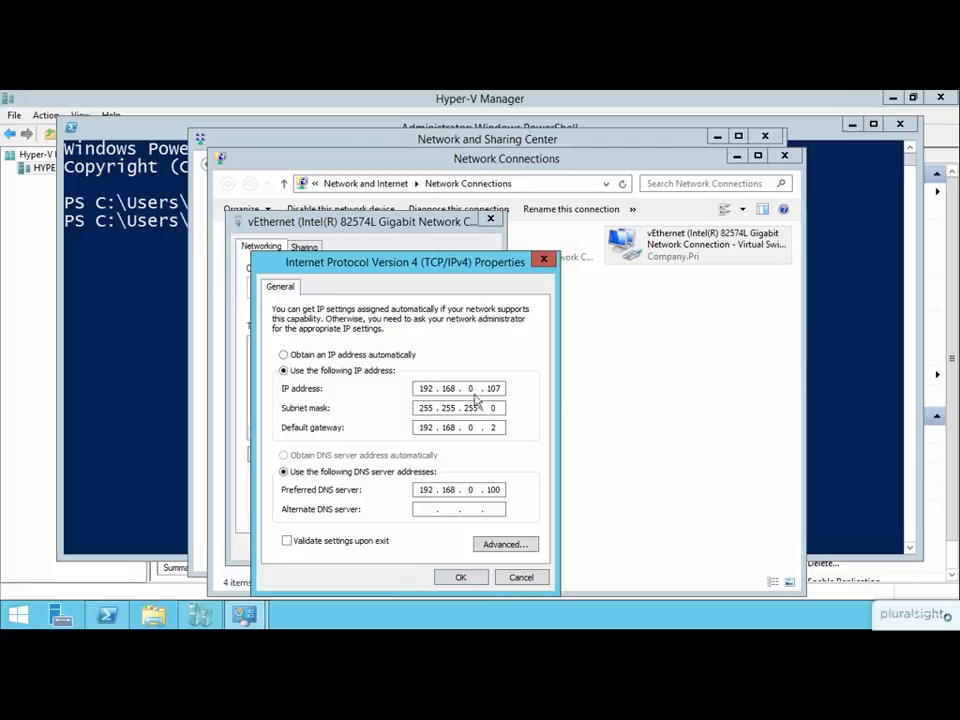
left_click(518, 579)
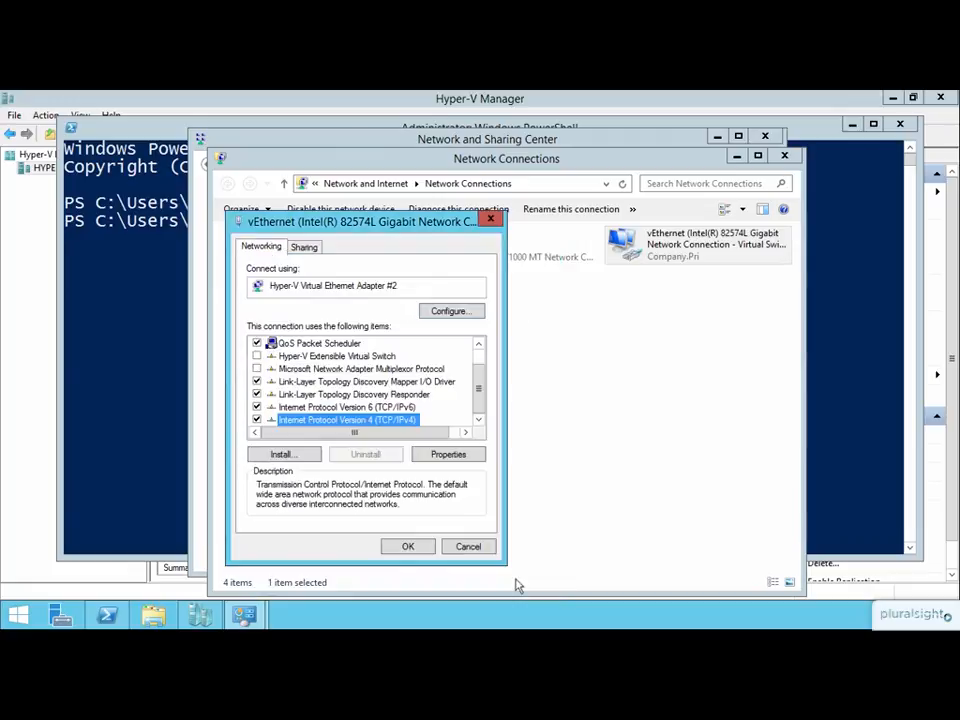
left_click(467, 546)
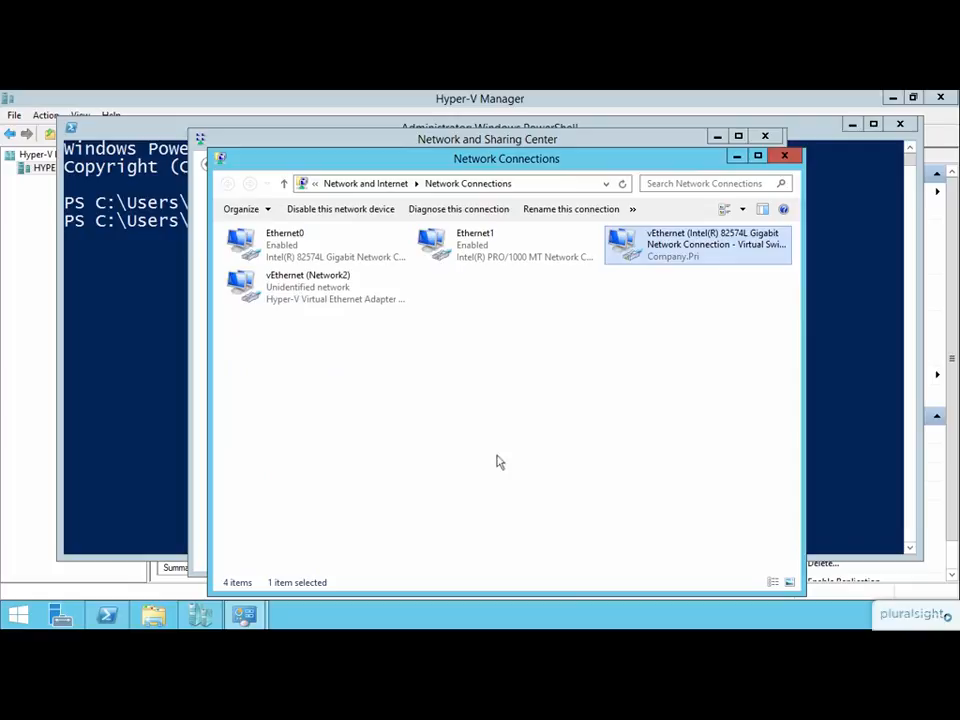
Examine the IPv4 properties of the vEthernet (Network2) connection, then accept and close its properties.
left_click(305, 298)
right_click(305, 298)
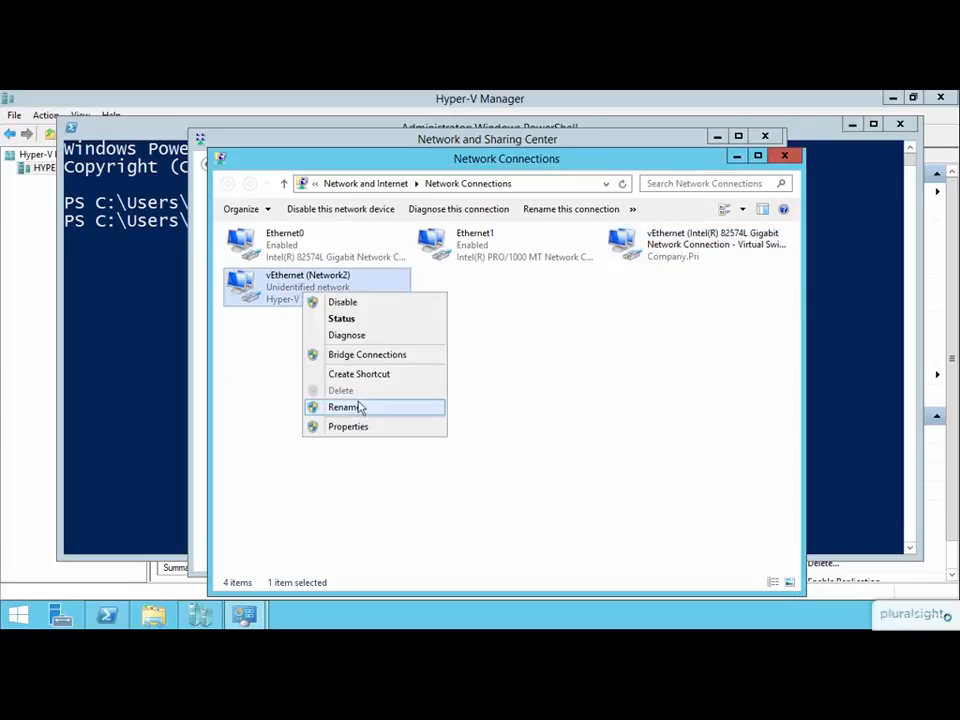
left_click(378, 428)
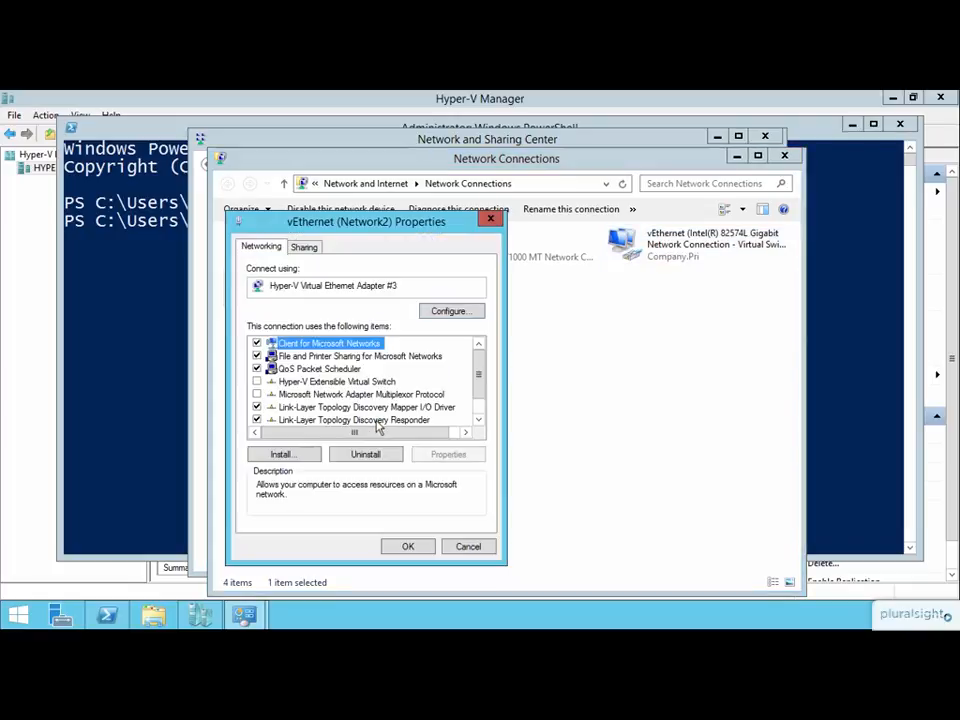
scroll(482, 383, "down", 1)
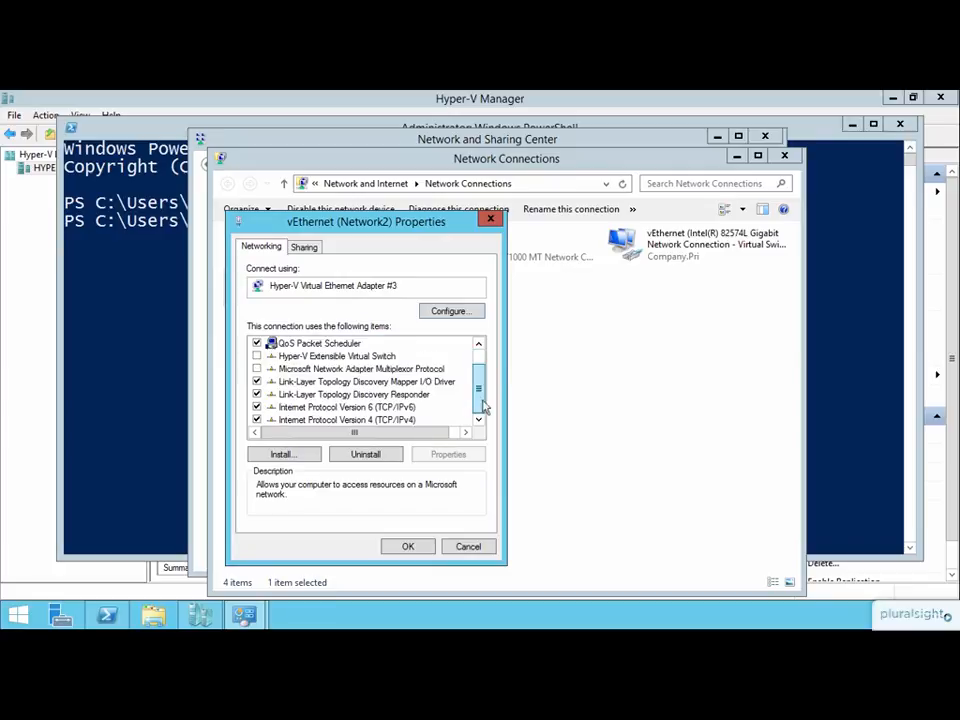
double_click(400, 420)
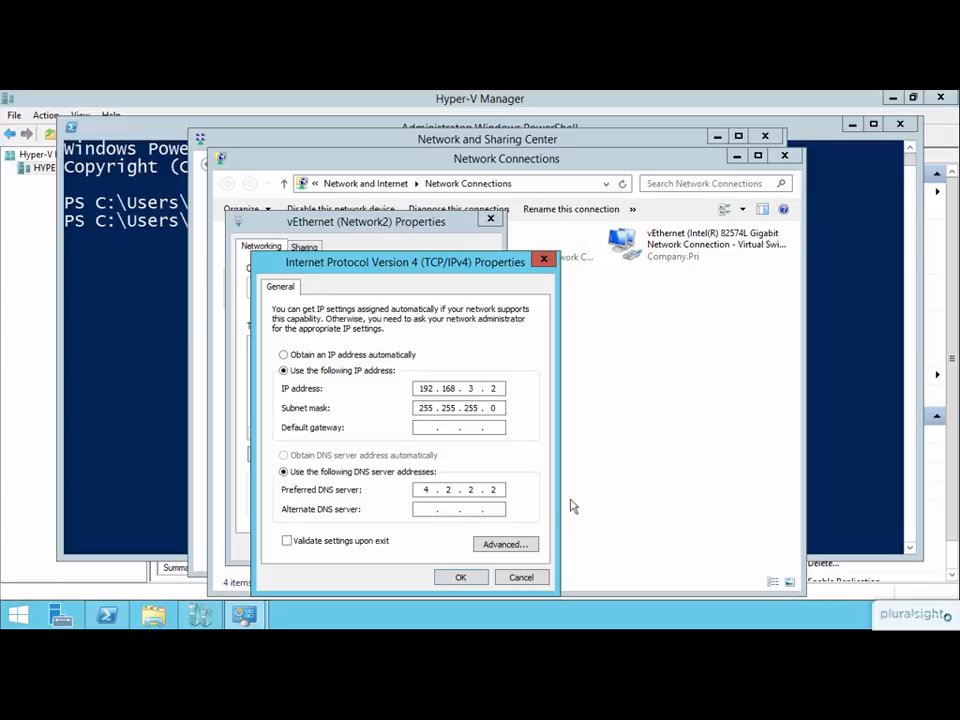
left_click(458, 579)
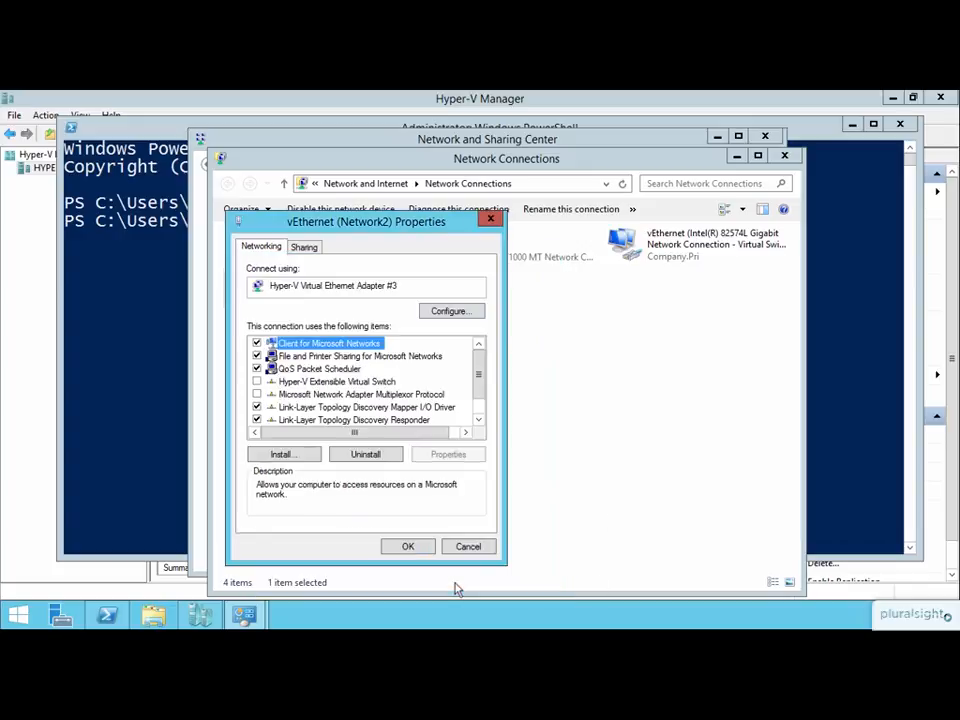
left_click(408, 545)
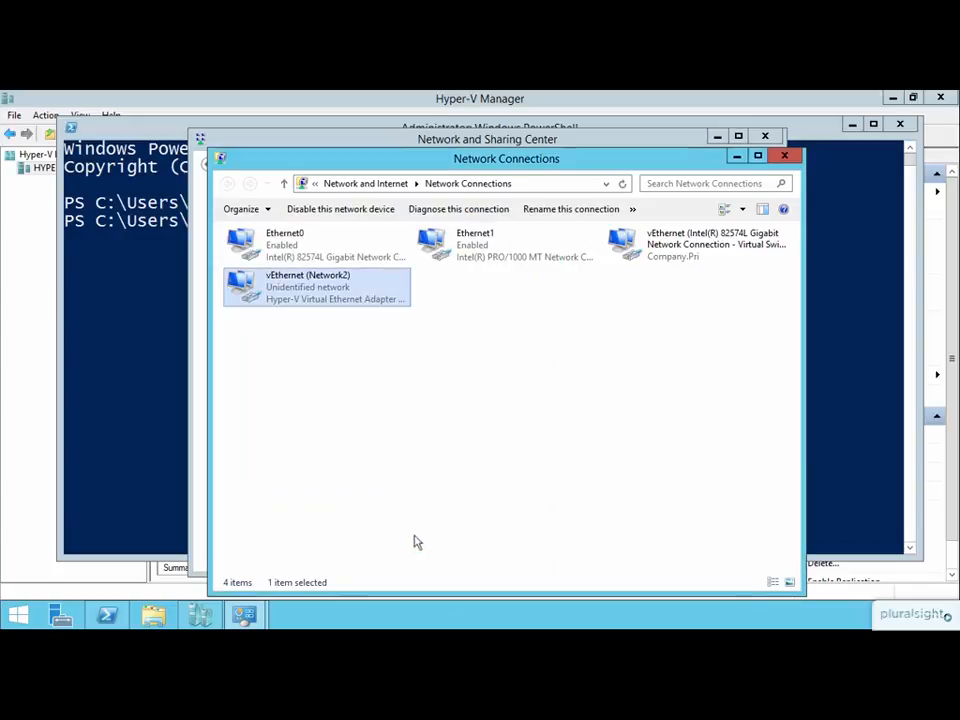
Close Network Connections and Network and Sharing Center, and minimize PowerShell to return to Hyper-V Manager.
left_click(784, 155)
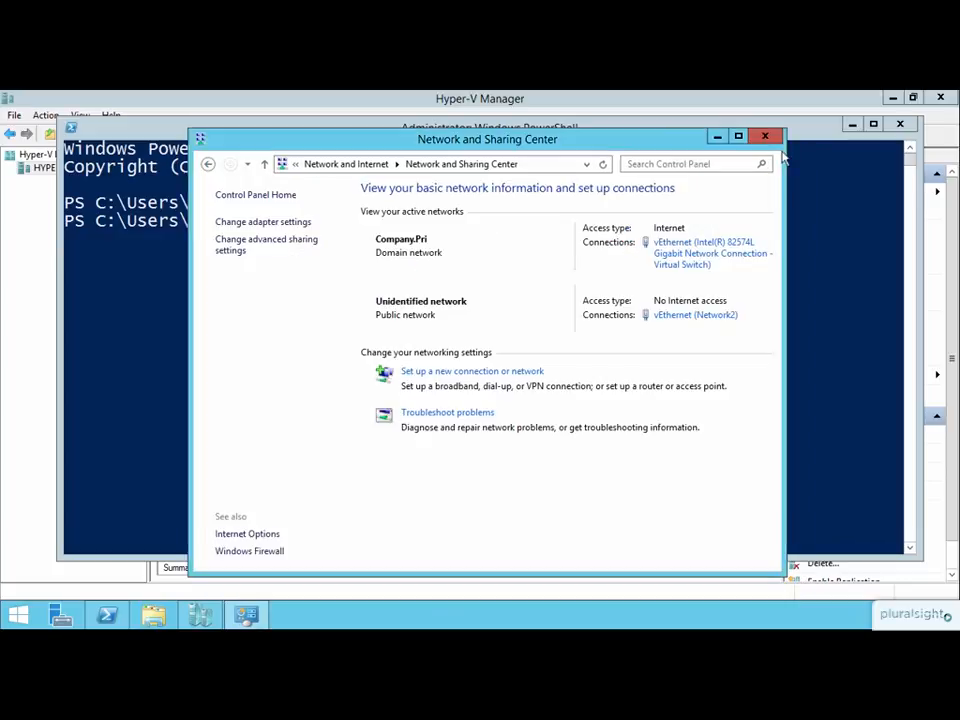
left_click(760, 141)
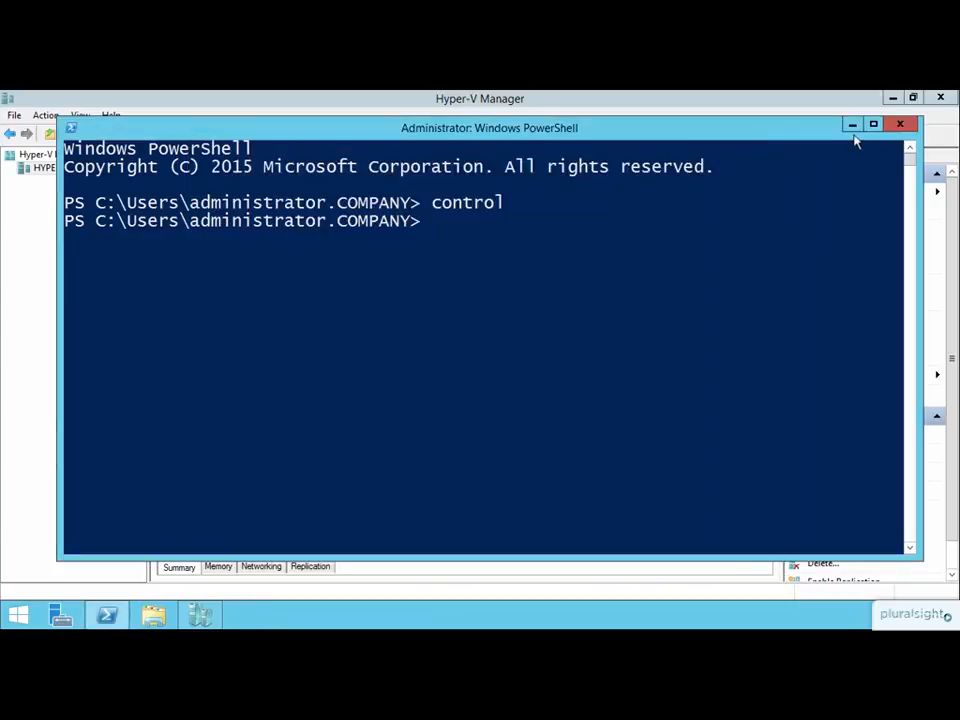
left_click(853, 126)
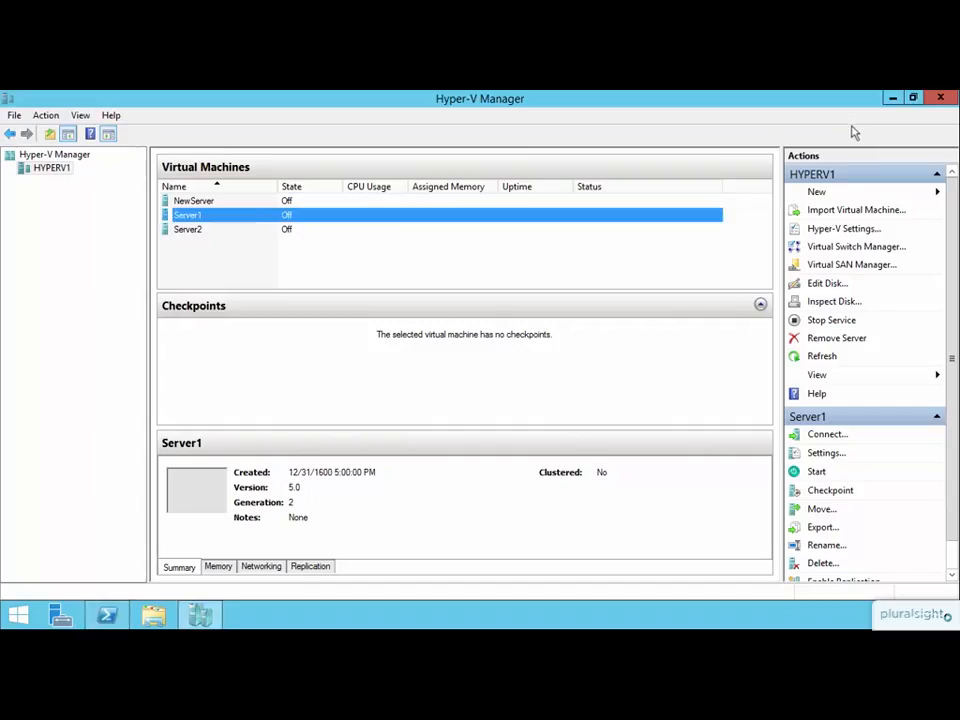
Create an Internal virtual switch on HYPERV1 and name it Internal1.
left_click(852, 247)
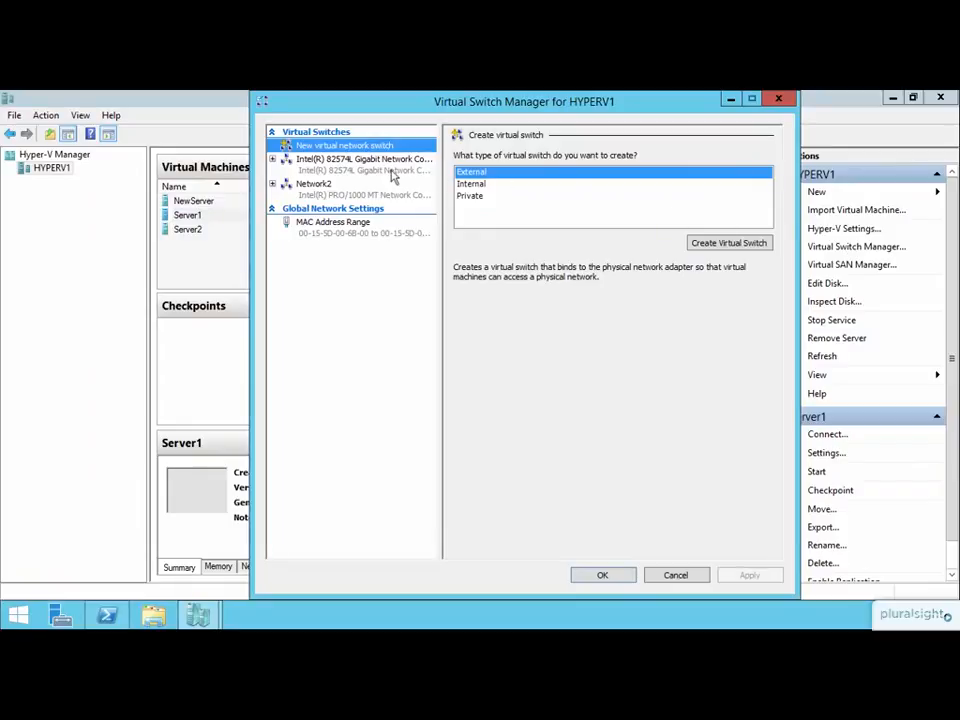
left_click(330, 193)
left_click(481, 186)
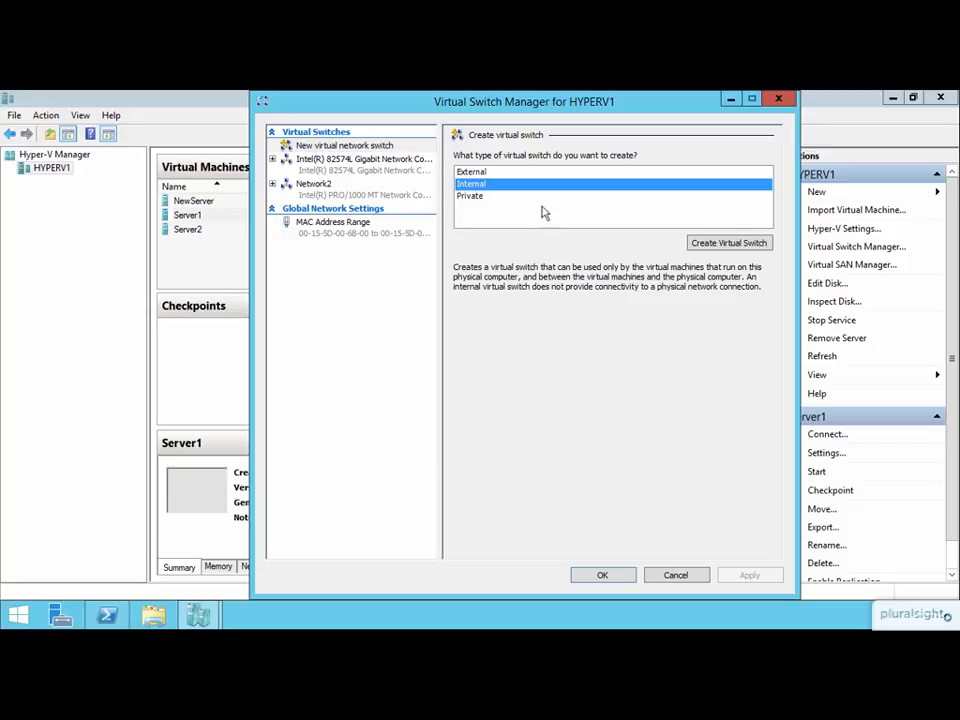
left_click(706, 243)
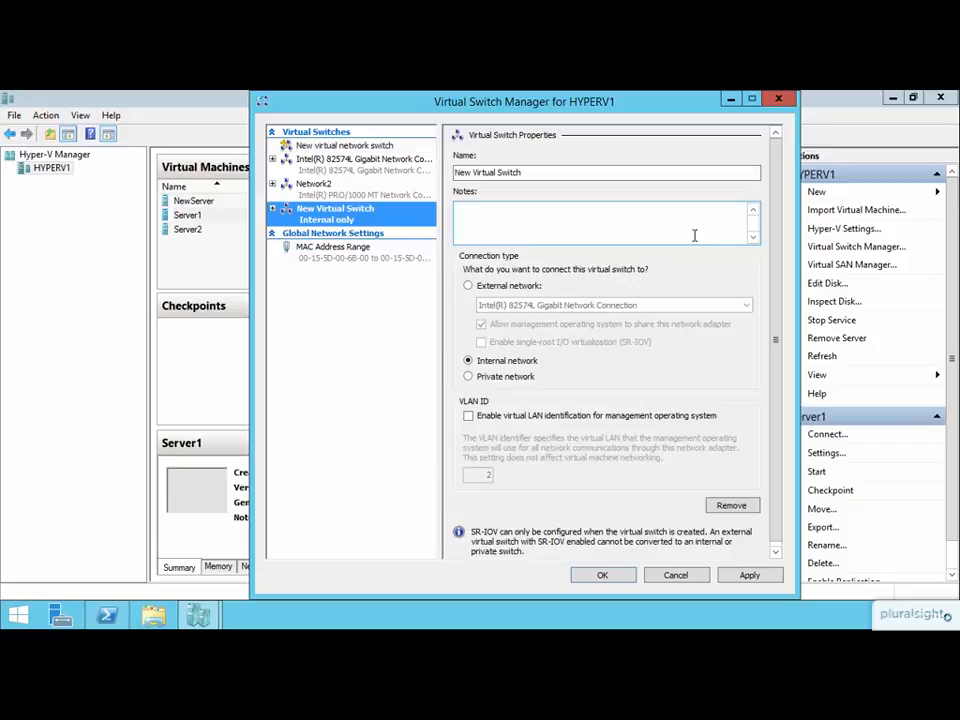
left_click(526, 174)
left_click_drag(526, 174, 440, 176)
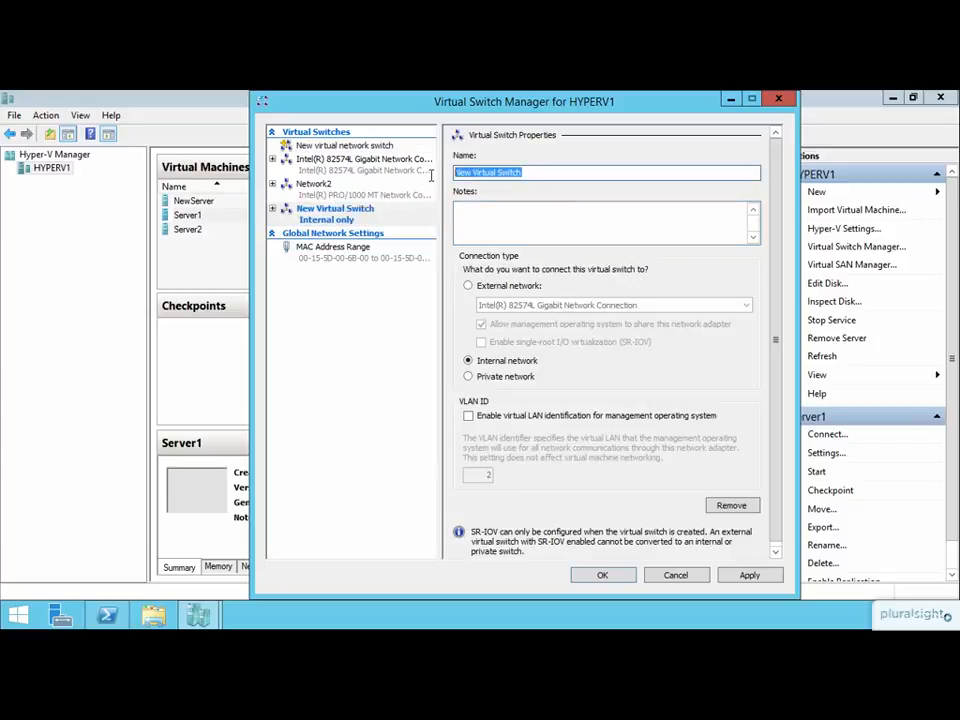
type("Internal")
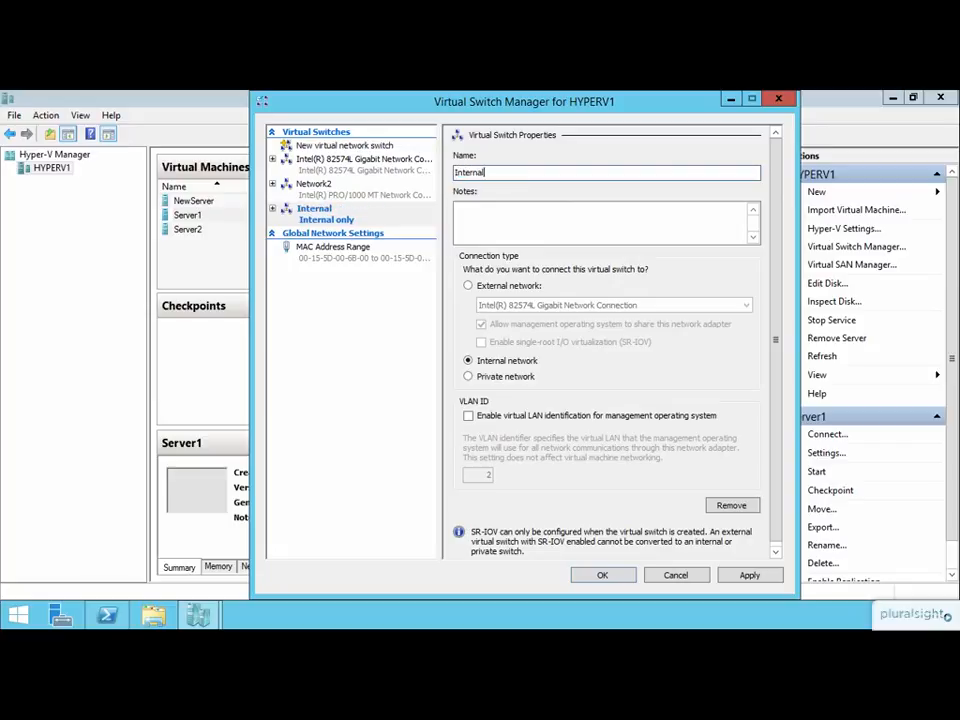
type("1")
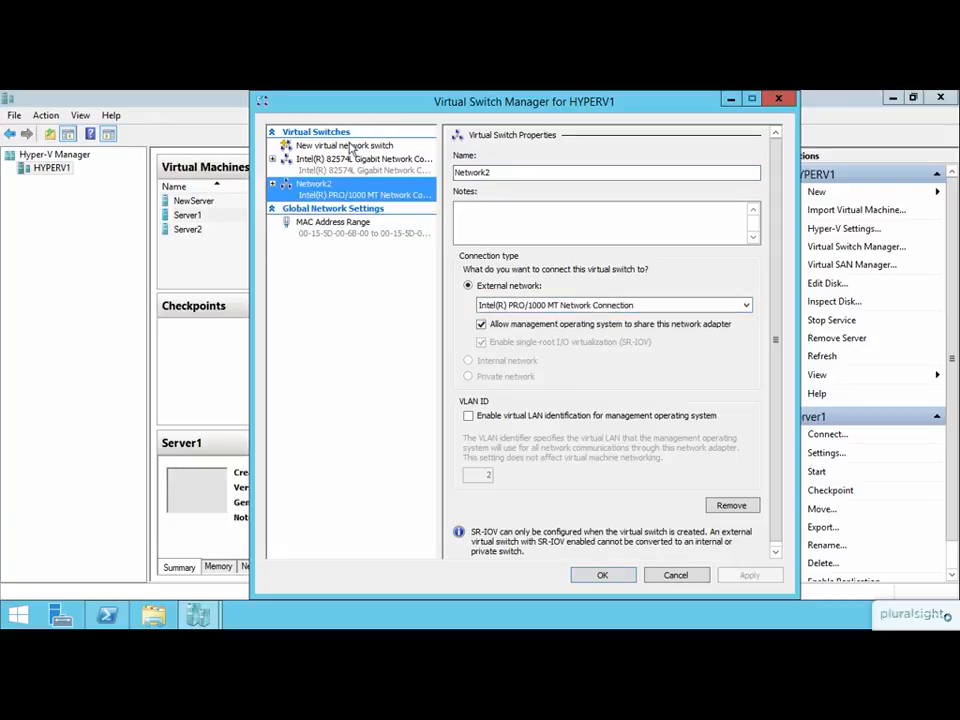
left_click(350, 146)
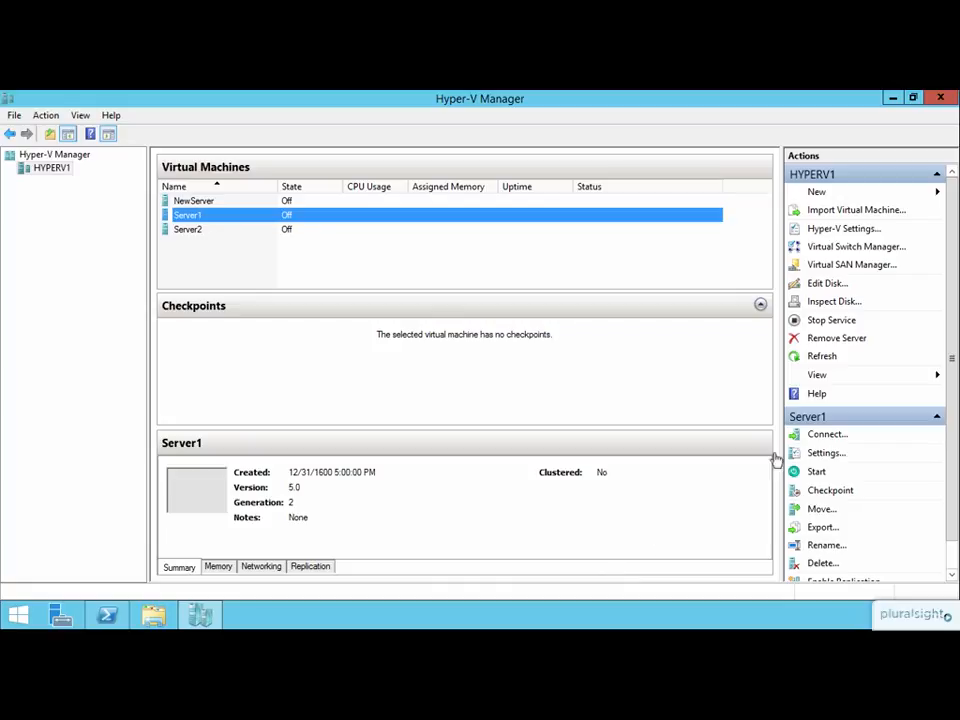
Create a Private virtual switch on HYPERV1 named Private1 and save the switch configuration.
left_click(838, 248)
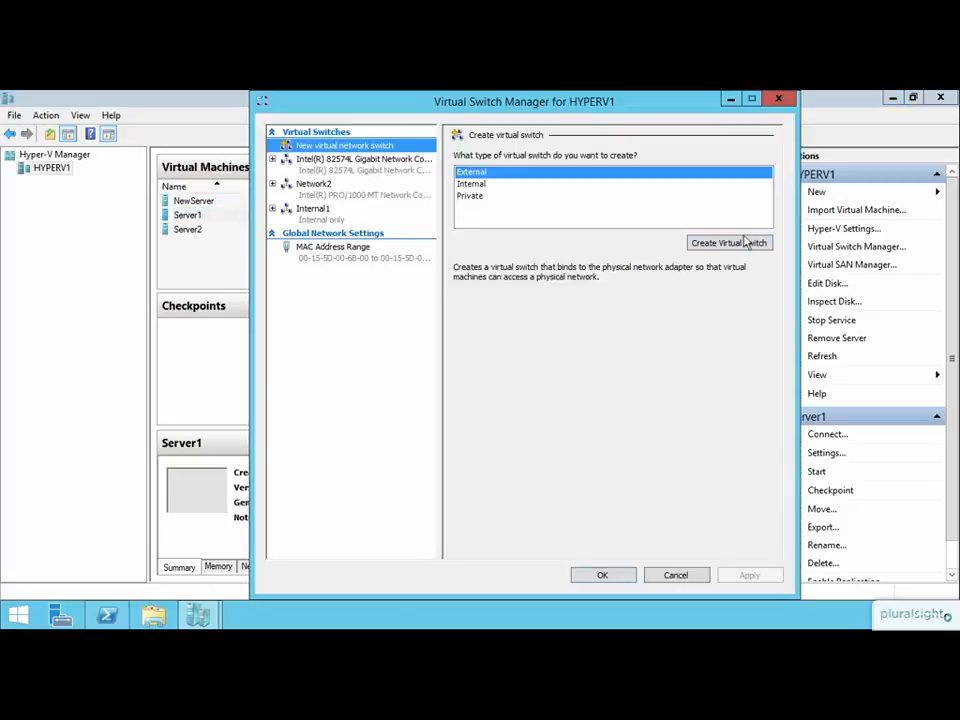
left_click(470, 198)
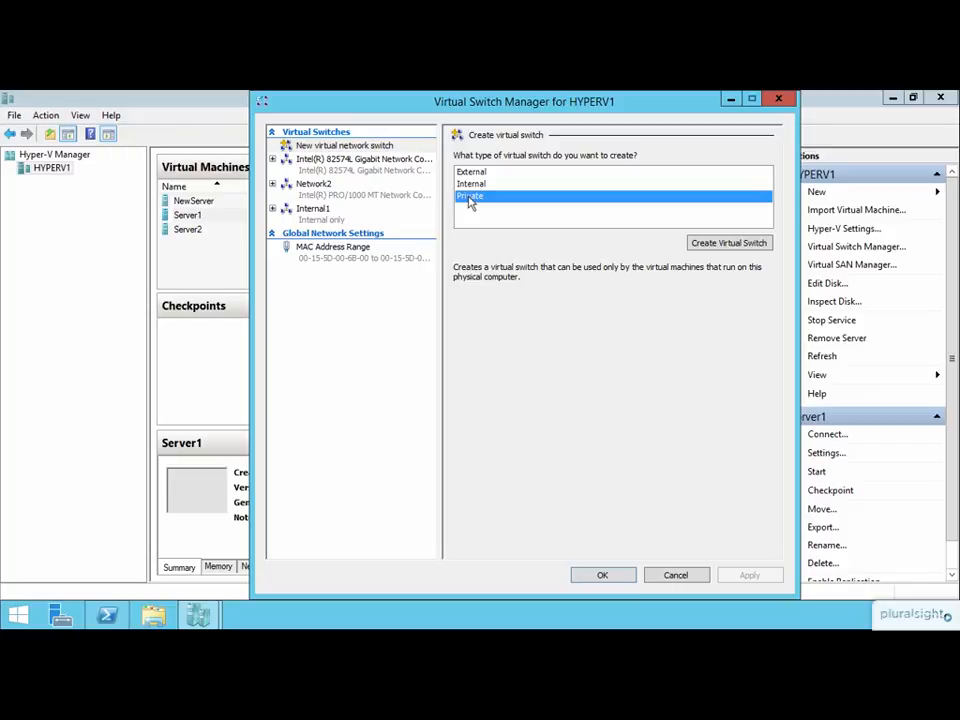
left_click(693, 243)
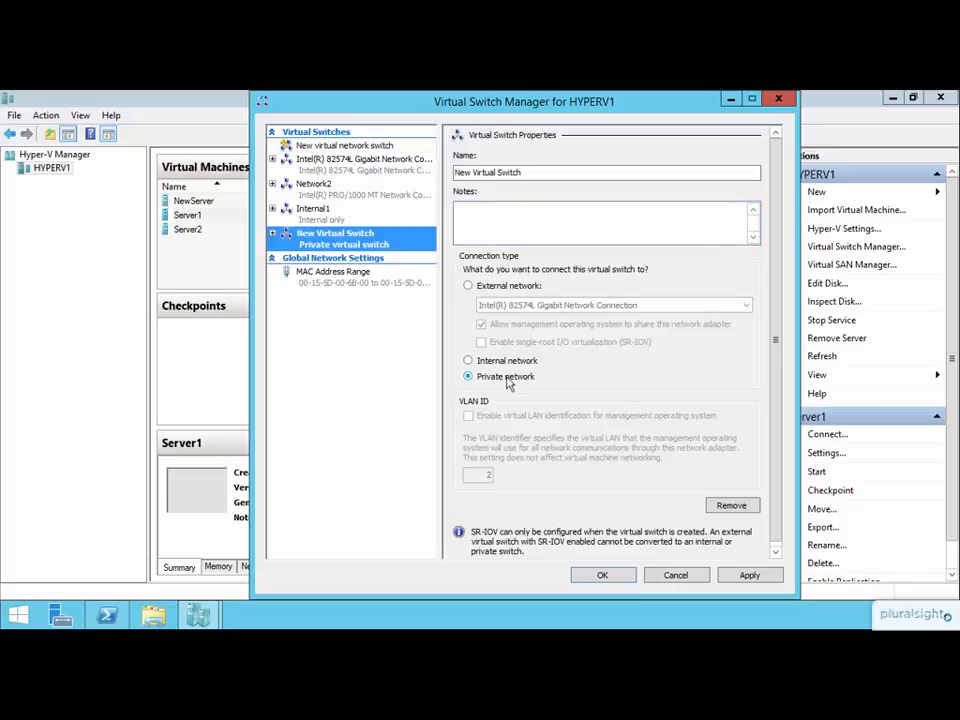
left_click_drag(531, 174, 422, 183)
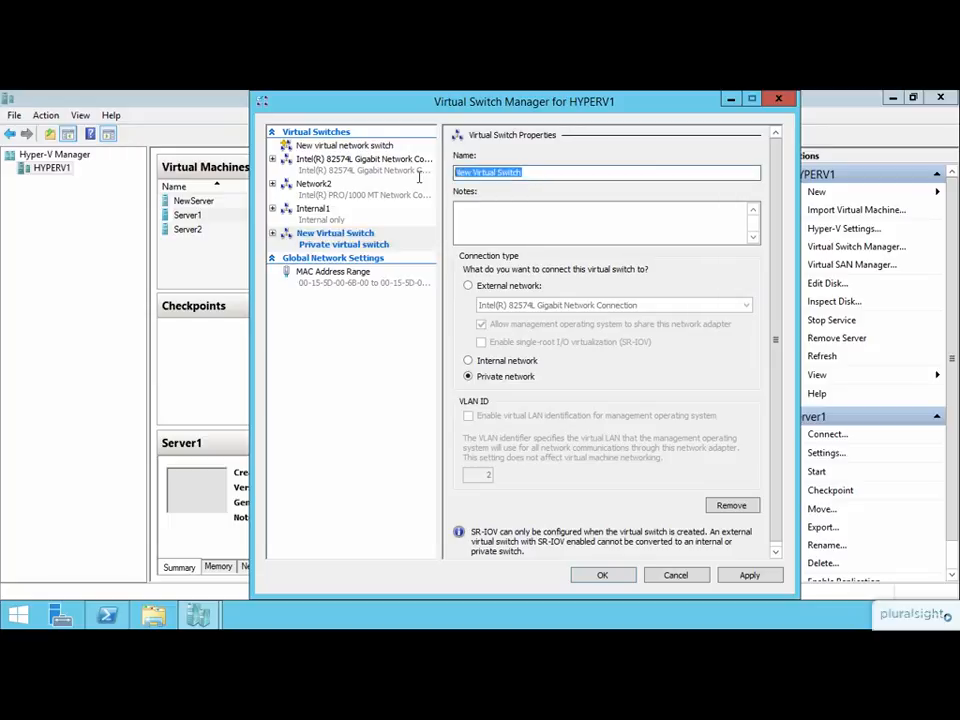
type("Private1")
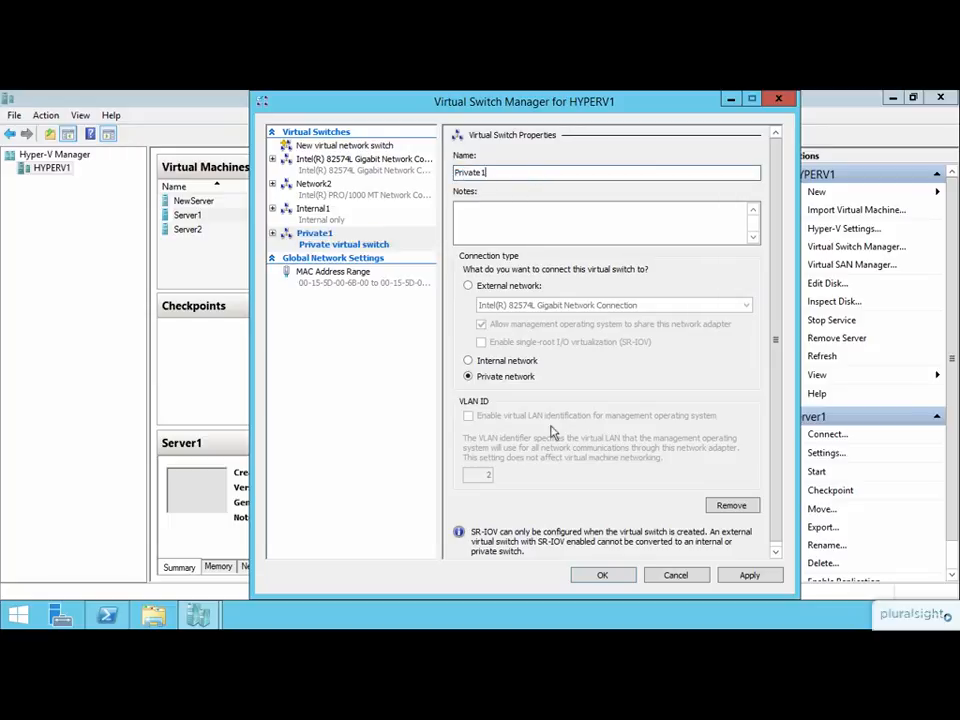
left_click(604, 574)
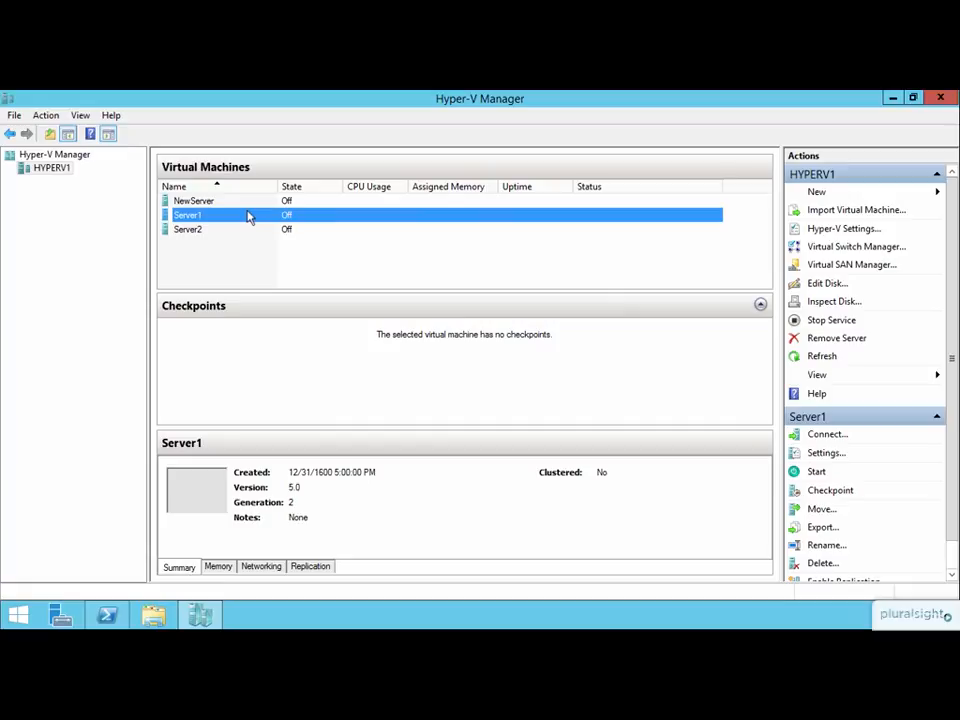
Remove the Internal1 virtual switch from HYPERV1, apply the removal, and close Virtual Switch Manager.
left_click(815, 250)
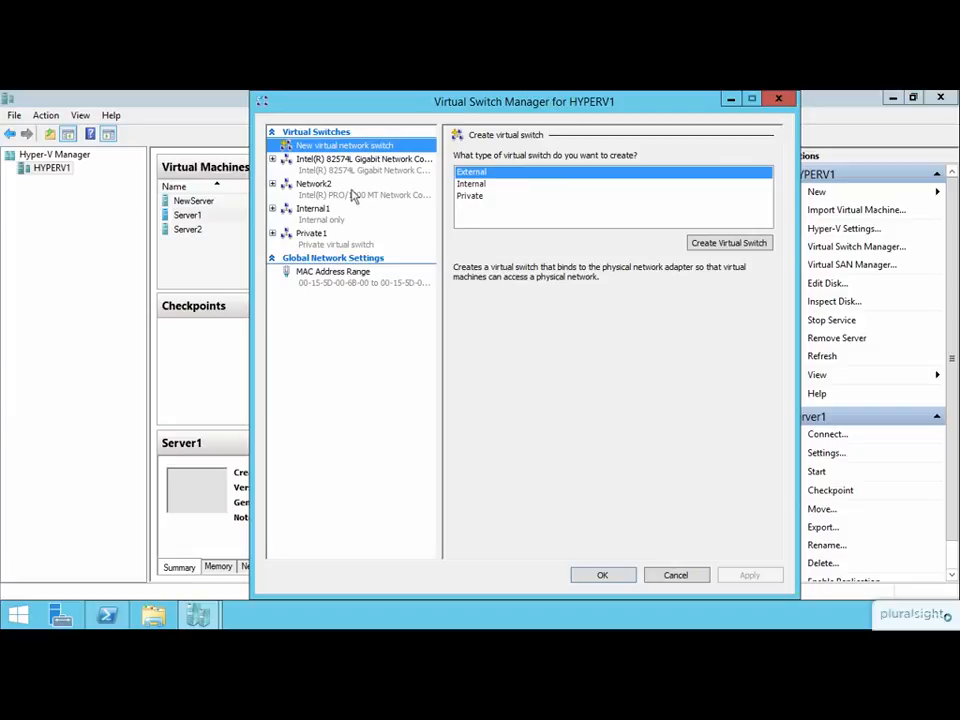
left_click(315, 220)
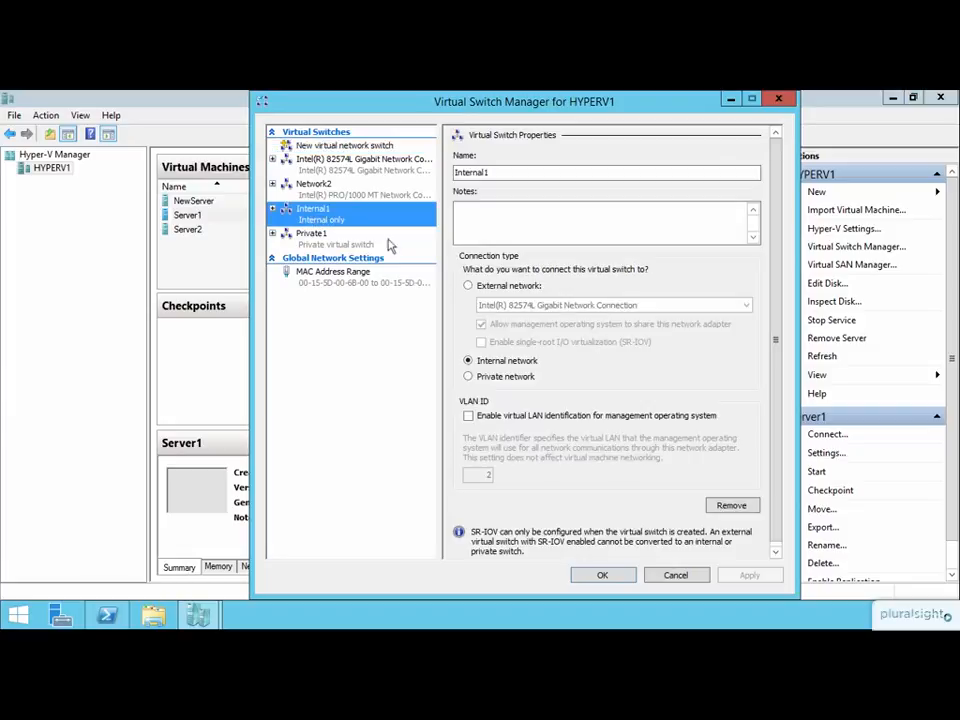
left_click(728, 506)
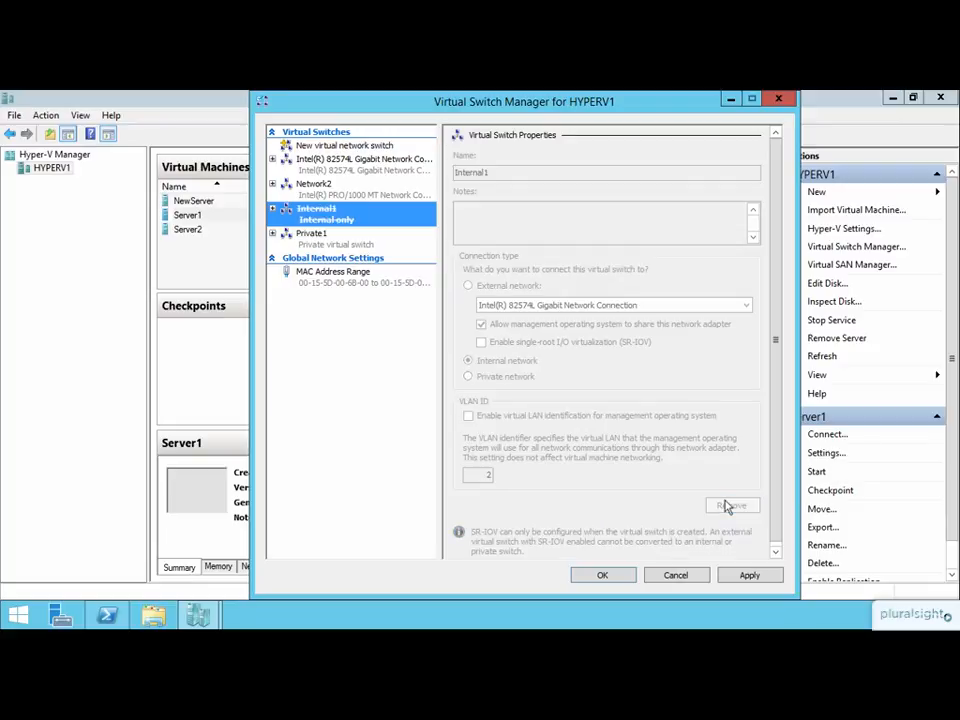
left_click(748, 576)
left_click(607, 575)
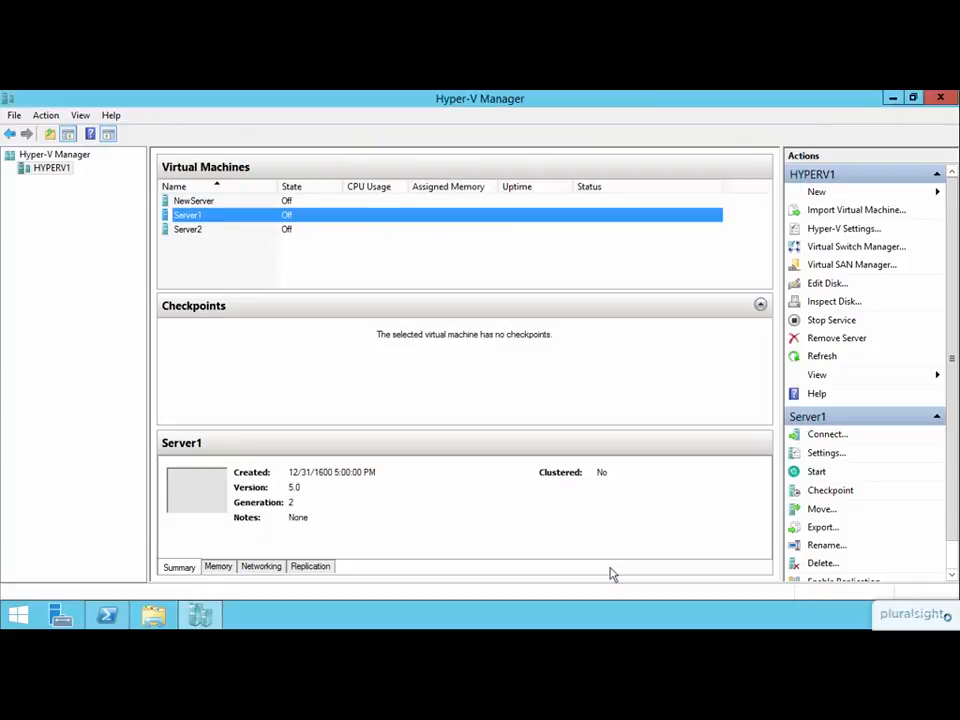